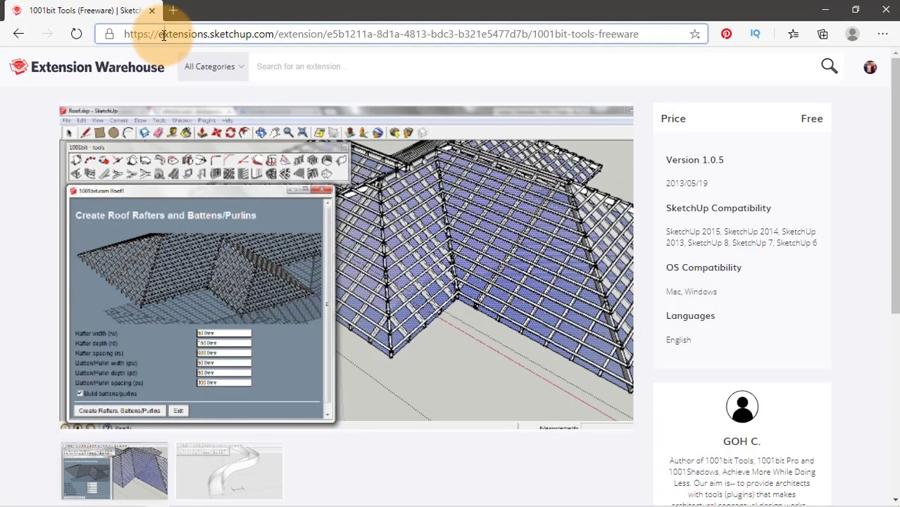
Step: Review the 1001bit Tools (Freeware) page in the SketchUp Extension Warehouse
drag(162, 34, 278, 34)
scroll(314, 161, down, 3)
scroll(313, 161, down, 2)
click(344, 219)
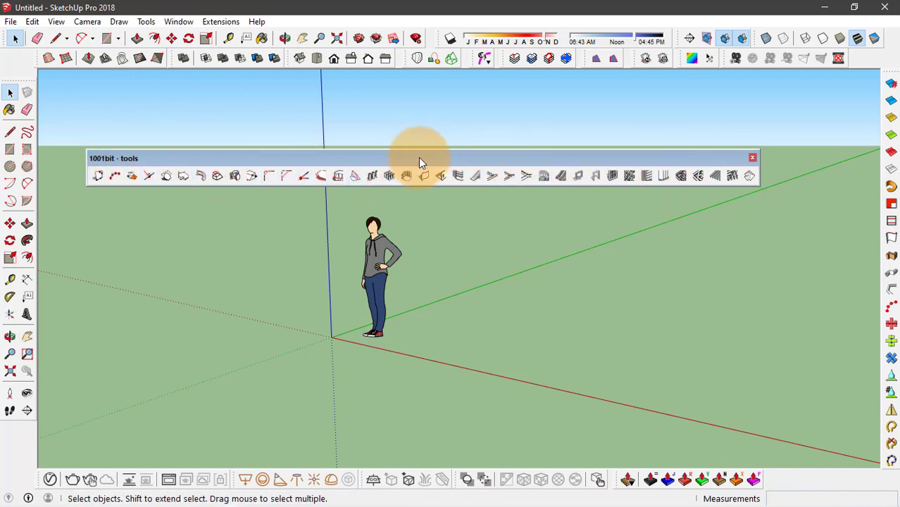
Step: Move the floating 1001bit tools palette clear of the model and look through the extension's tool categories
drag(335, 170, 319, 84)
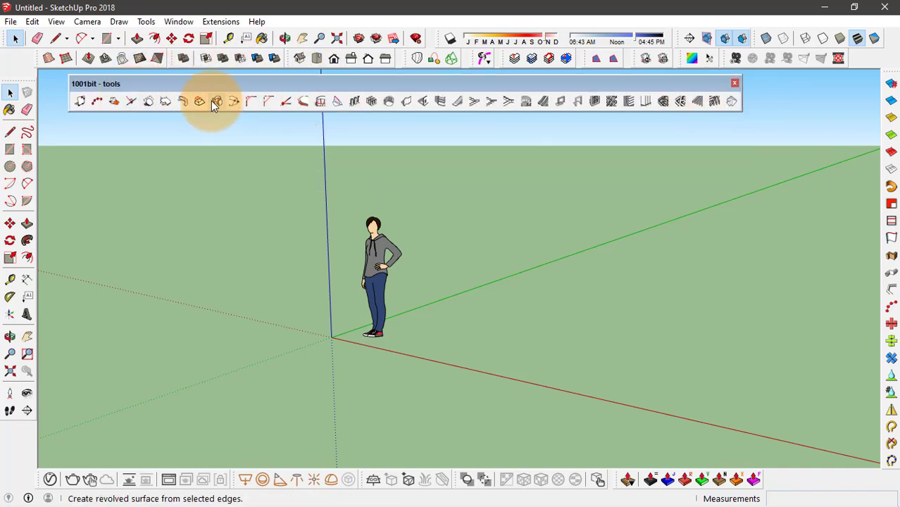
click(222, 23)
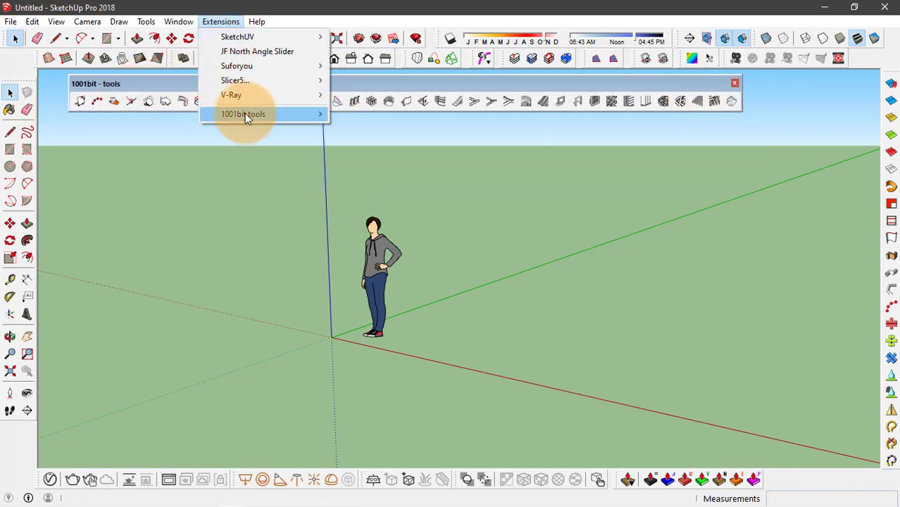
mouse_move(301, 116)
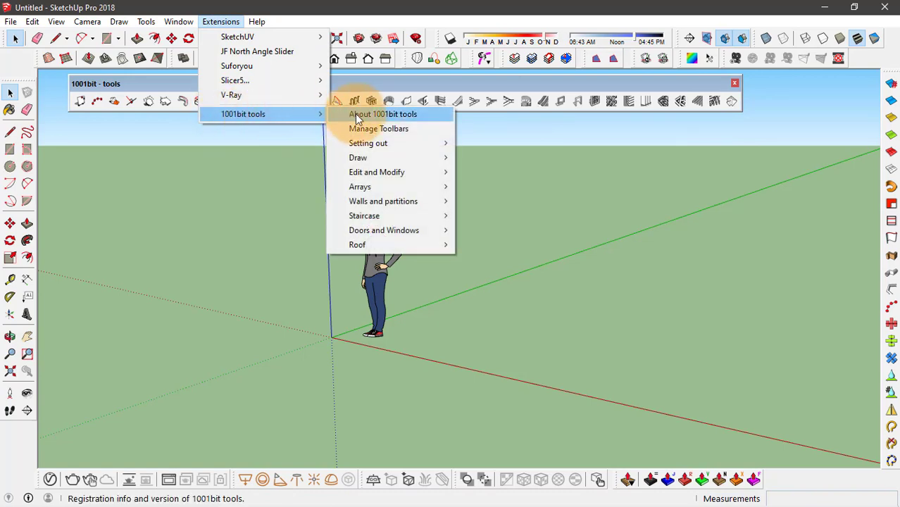
mouse_move(374, 146)
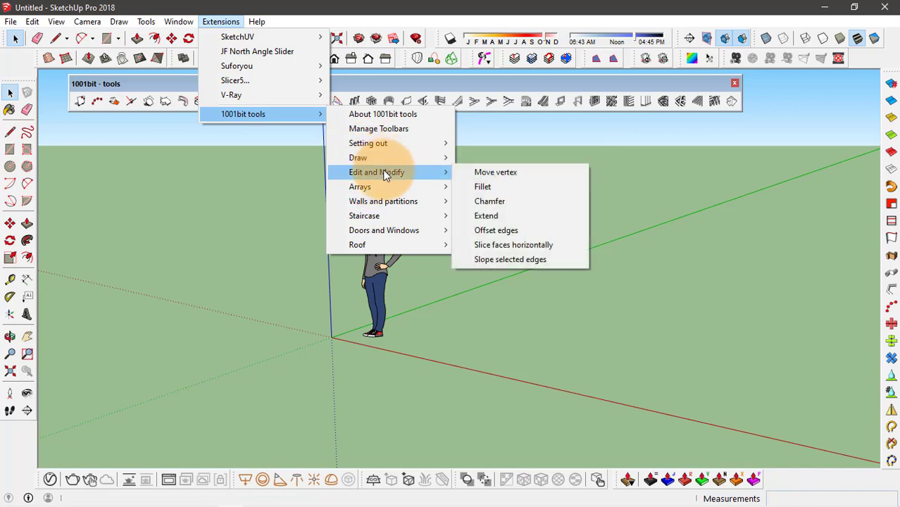
mouse_move(385, 192)
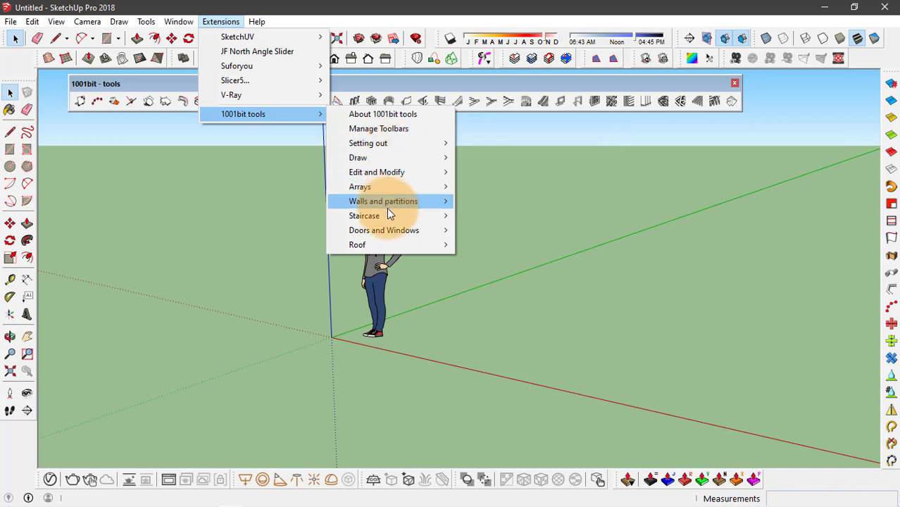
click(425, 173)
Step: Delete the default human figure and draw a vertical rectangle from the origin along the red and blue axes
click(389, 258)
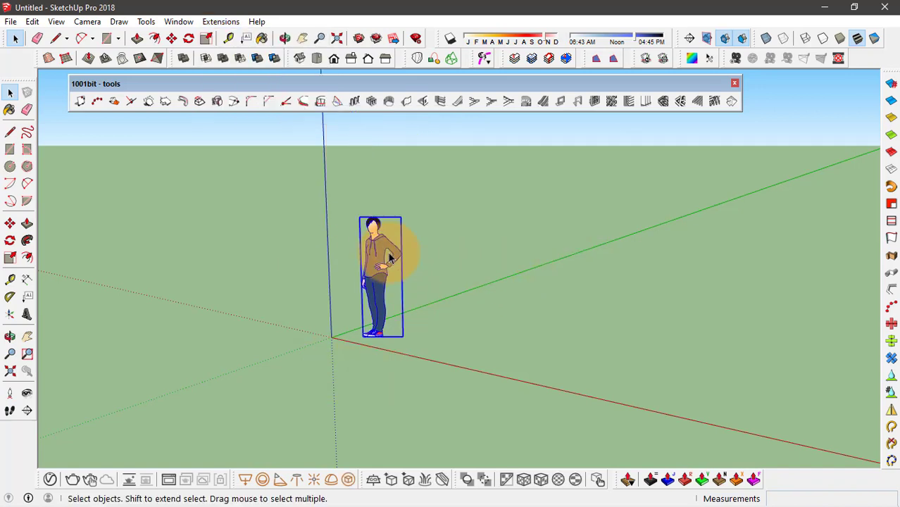
key(Delete)
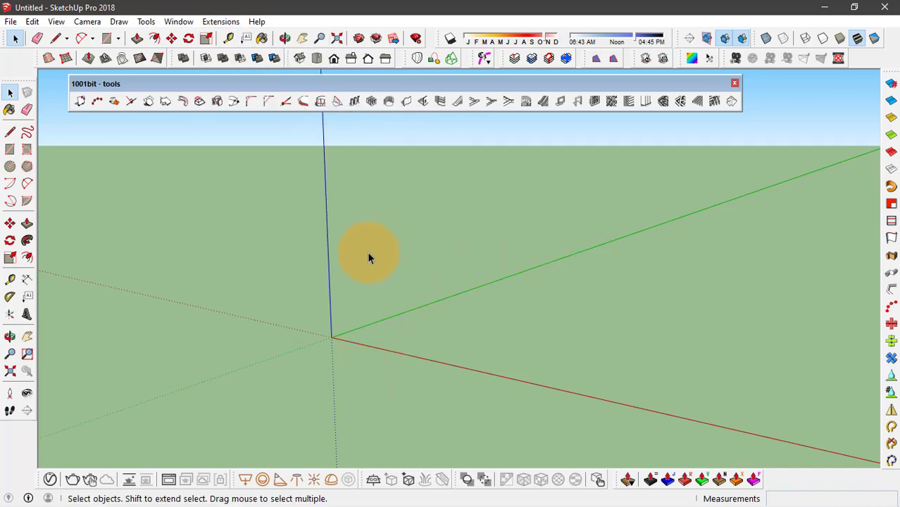
key(r)
click(331, 338)
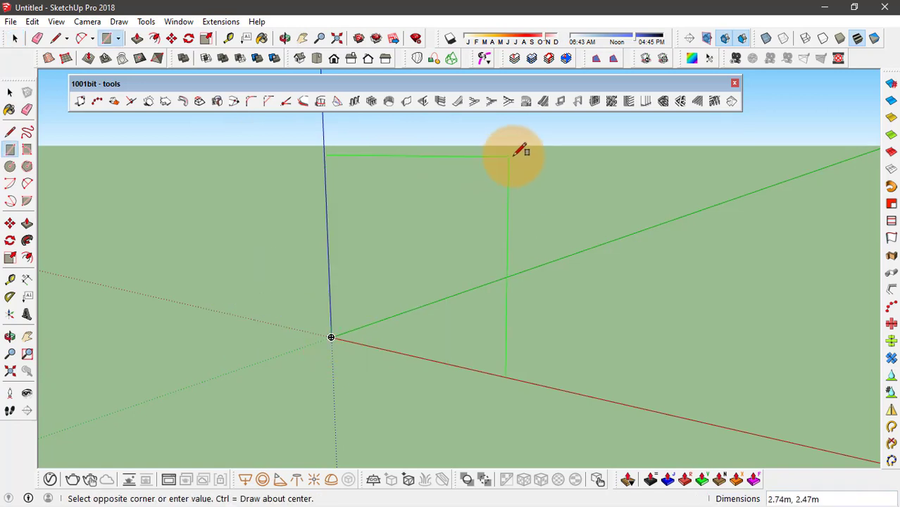
click(535, 148)
key(space)
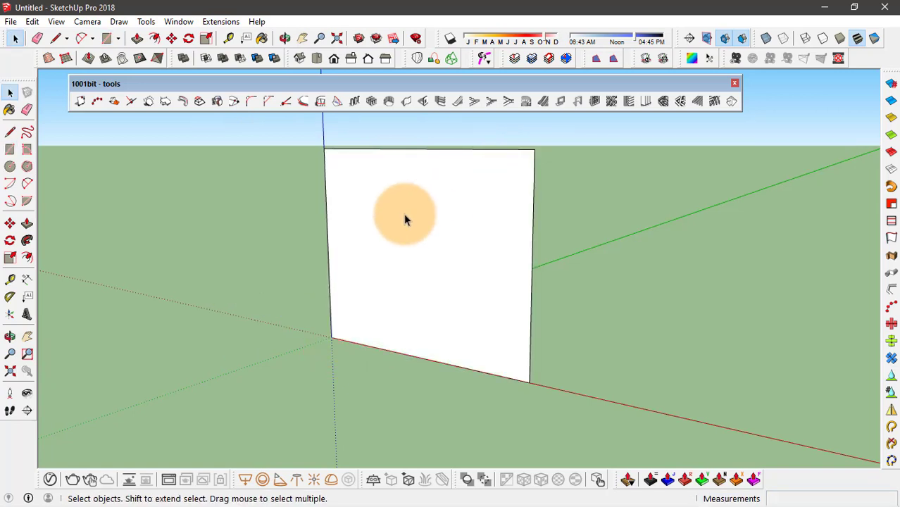
mouse_move(400, 219)
middle_down()
mouse_move(466, 214)
mouse_move(396, 219)
middle_up()
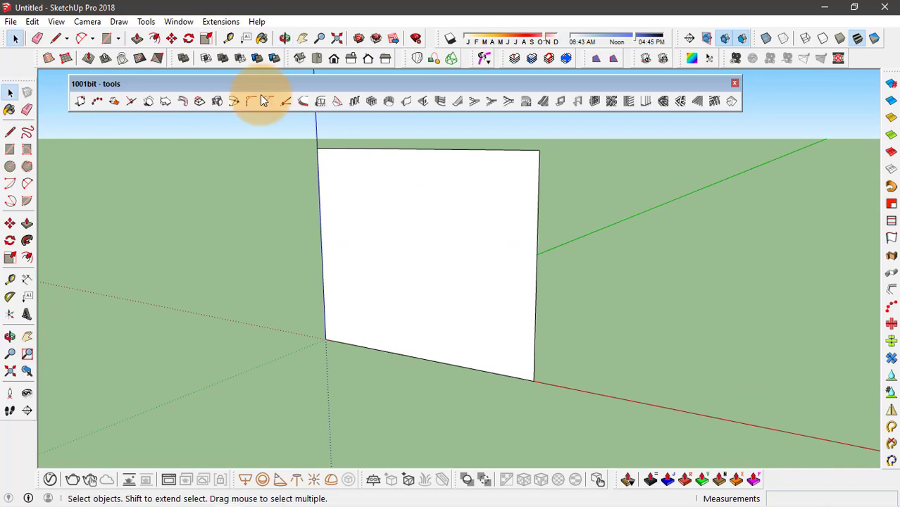
Step: Use the 1001bit Move vertex tool to shift the rectangle's upper corner on the blue axis inward and slightly down
click(220, 22)
mouse_move(241, 113)
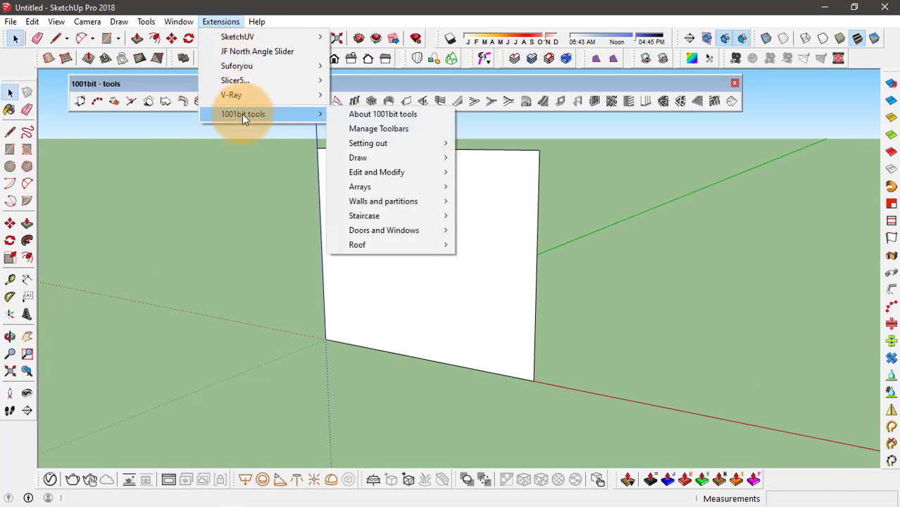
mouse_move(362, 175)
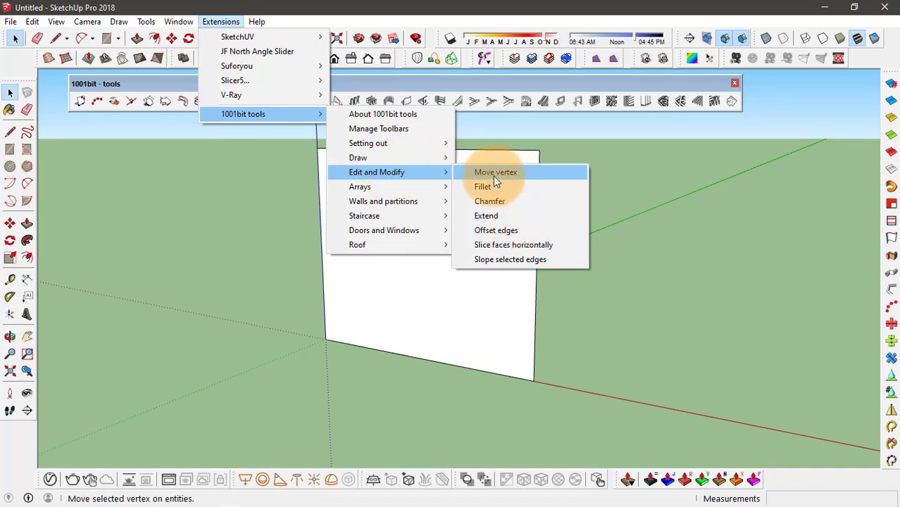
click(515, 173)
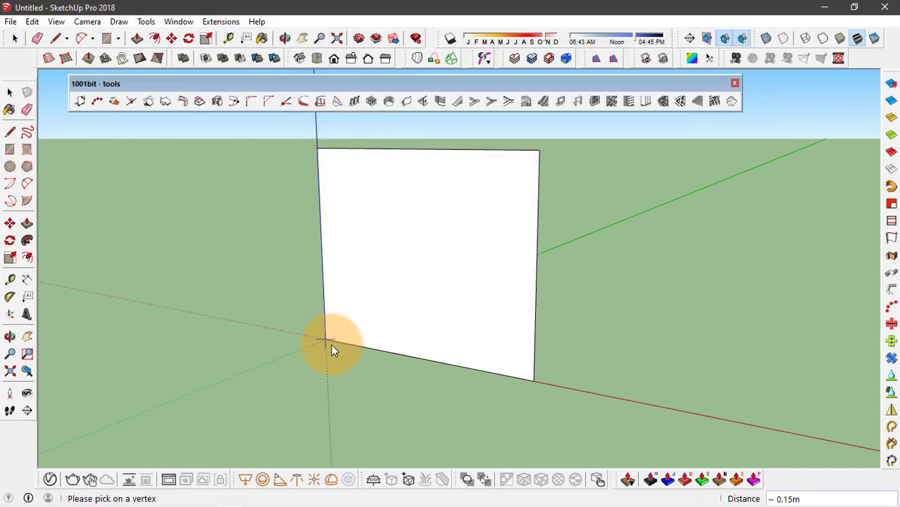
click(316, 149)
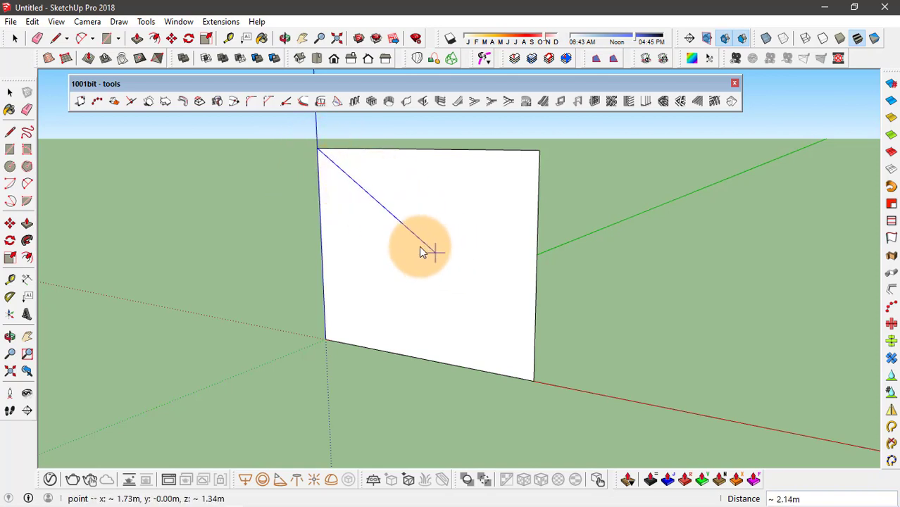
click(387, 202)
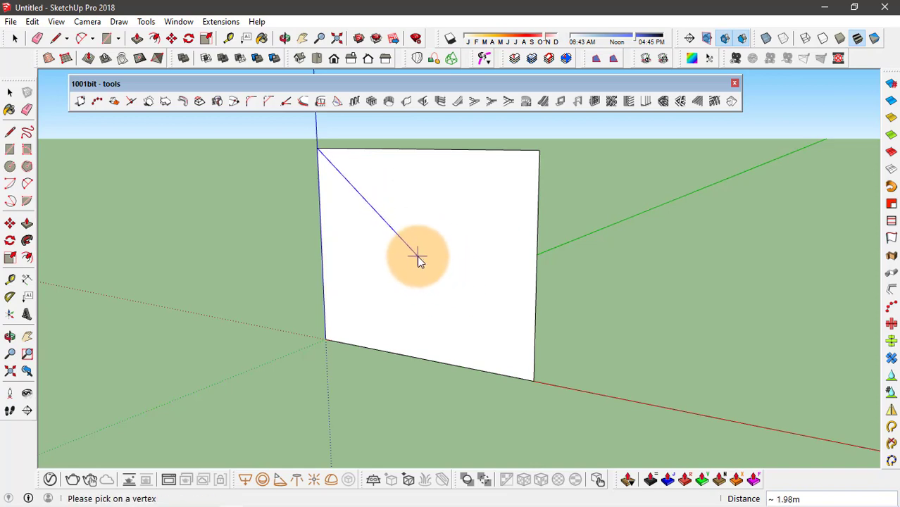
click(433, 265)
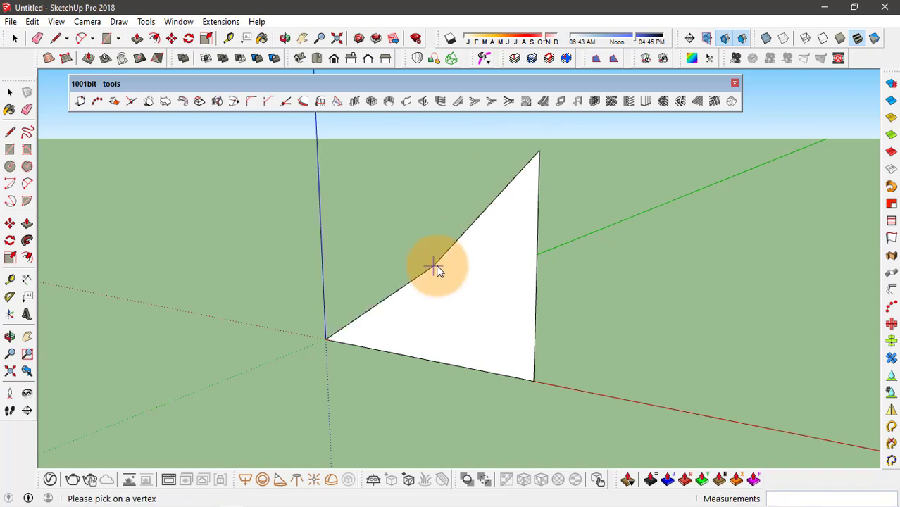
click(431, 265)
click(343, 189)
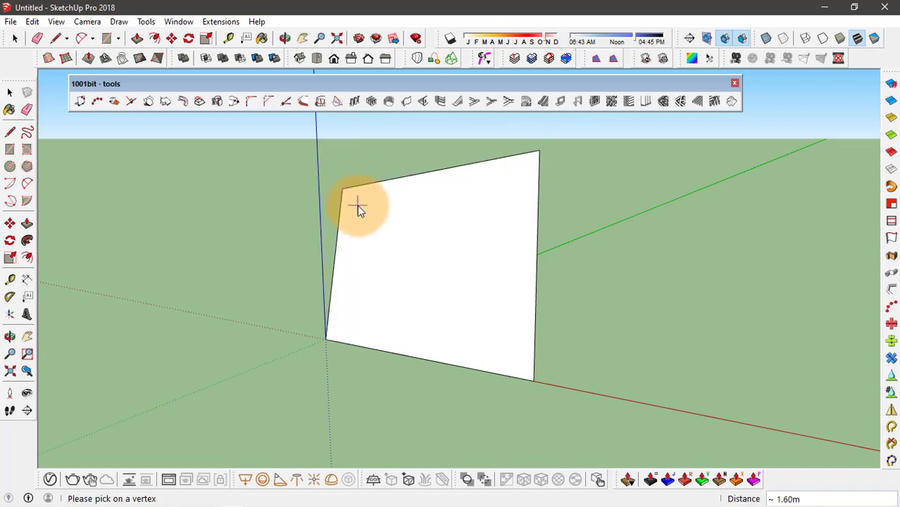
Step: Round the face's lower corner farthest from the origin with the 1001bit Fillet tool, using its vertical and bottom edges
click(208, 21)
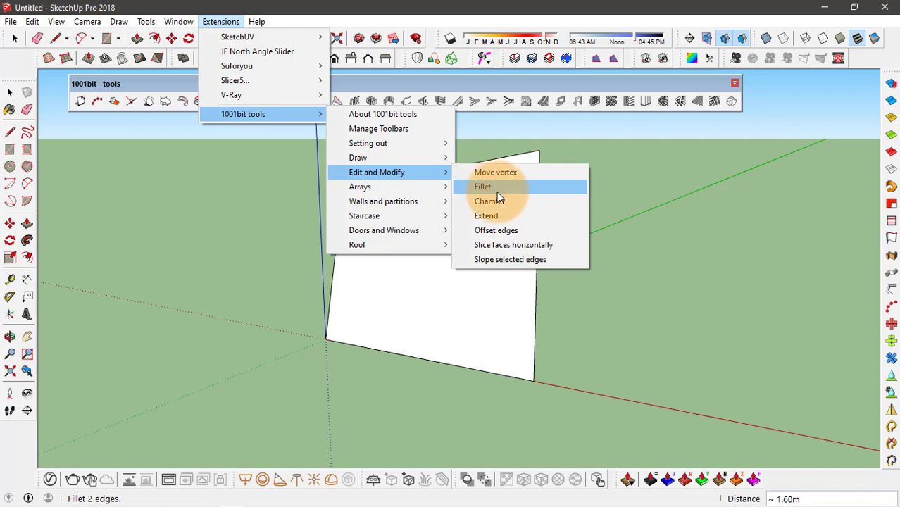
click(495, 190)
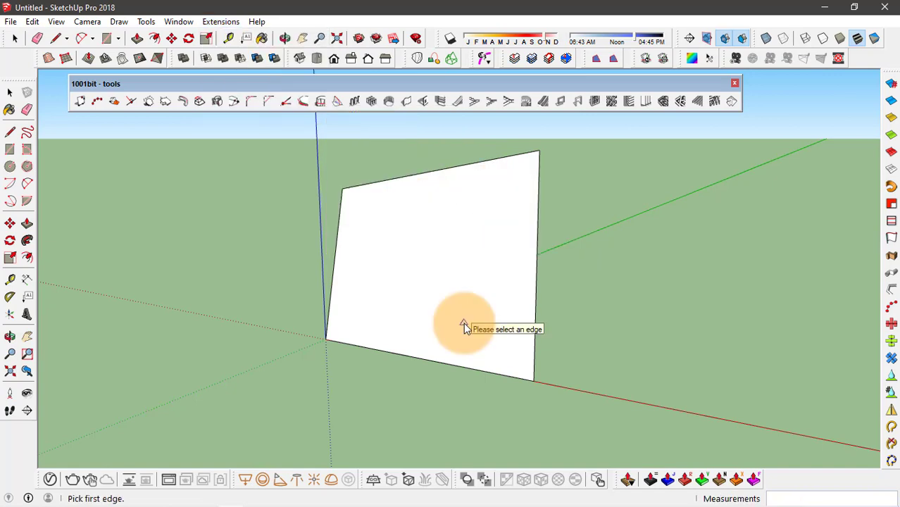
click(536, 310)
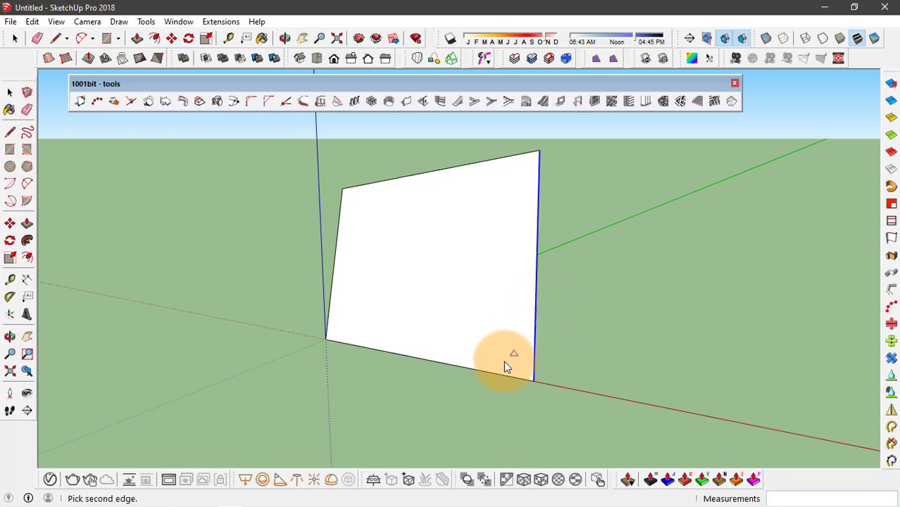
click(482, 372)
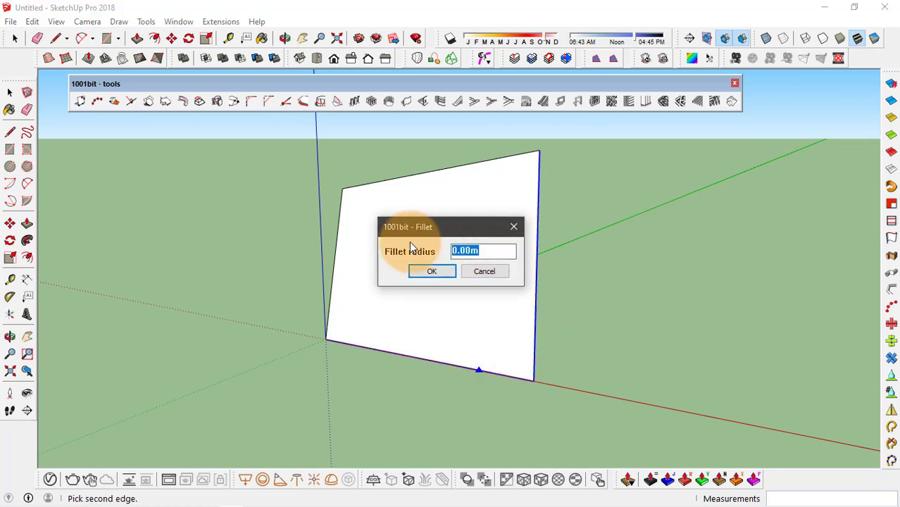
click(491, 251)
drag(504, 252, 385, 255)
text(1.6)
click(437, 269)
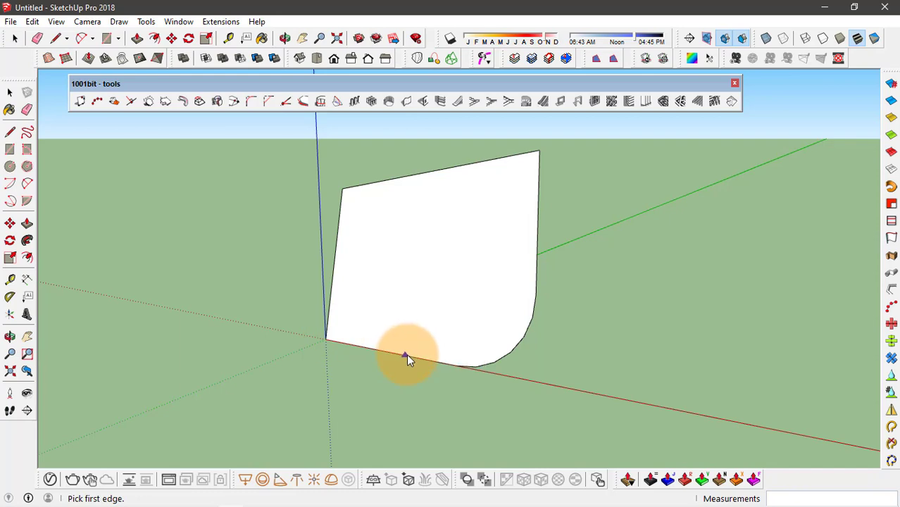
key(space)
click(518, 346)
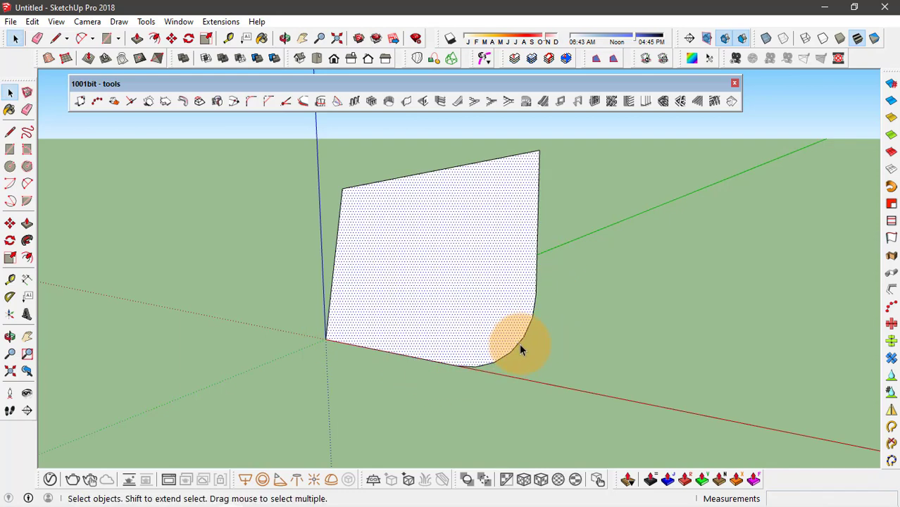
click(519, 343)
Step: Chamfer the face's lower corner at the origin with the 1001bit Chamfer tool, setting both chamfer distances to 1 m
click(255, 100)
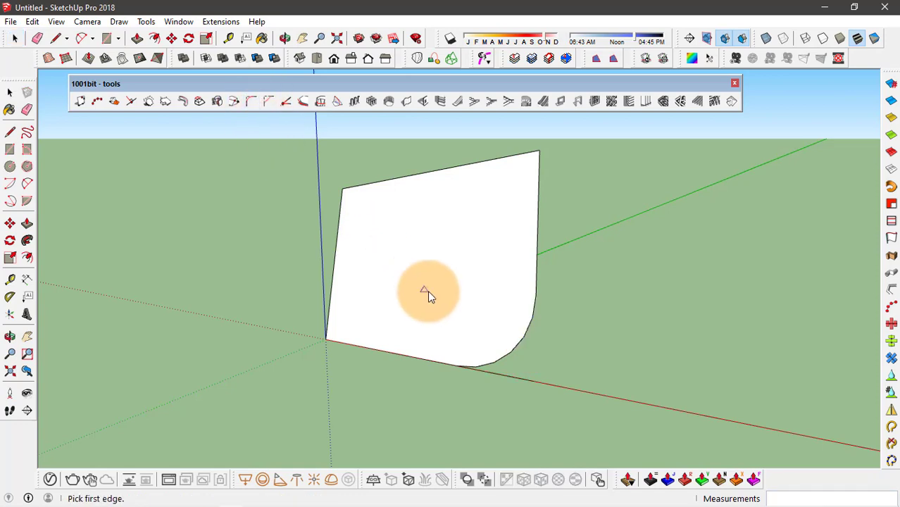
click(221, 21)
mouse_move(273, 114)
mouse_move(375, 174)
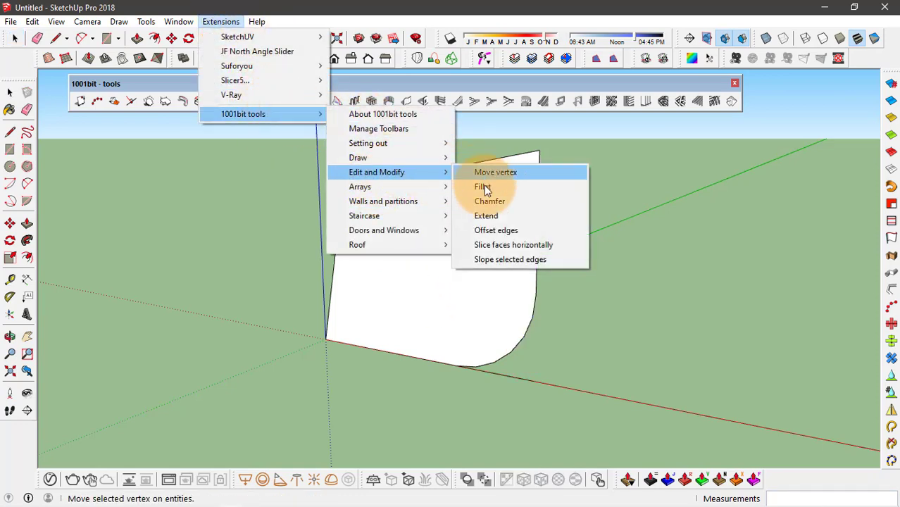
click(535, 203)
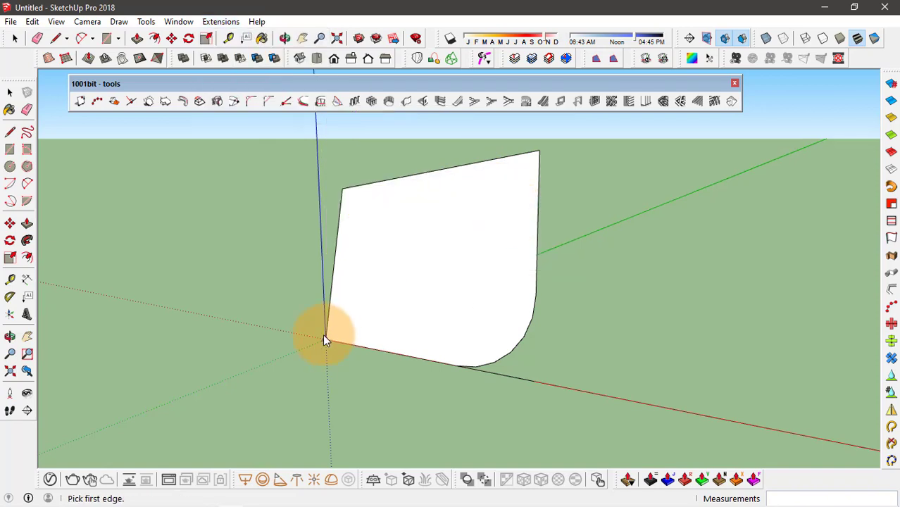
click(334, 269)
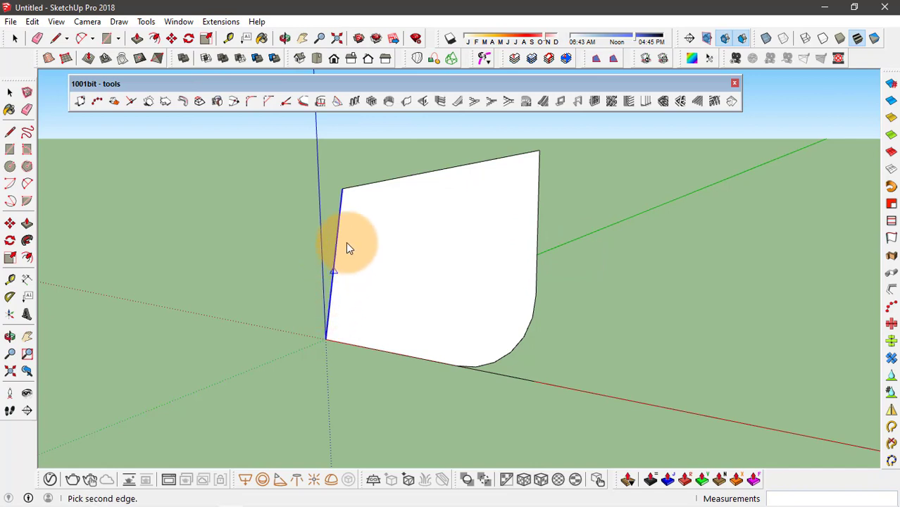
click(374, 348)
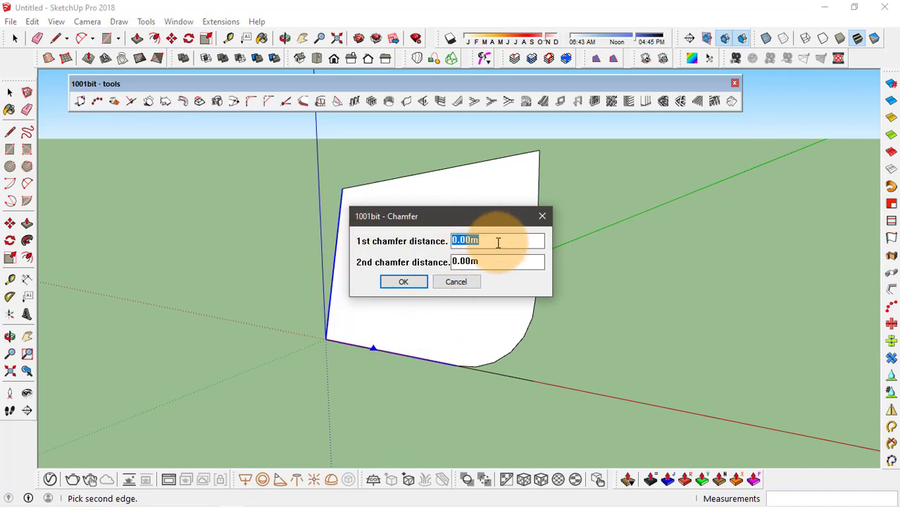
key(Tab)
text(1)
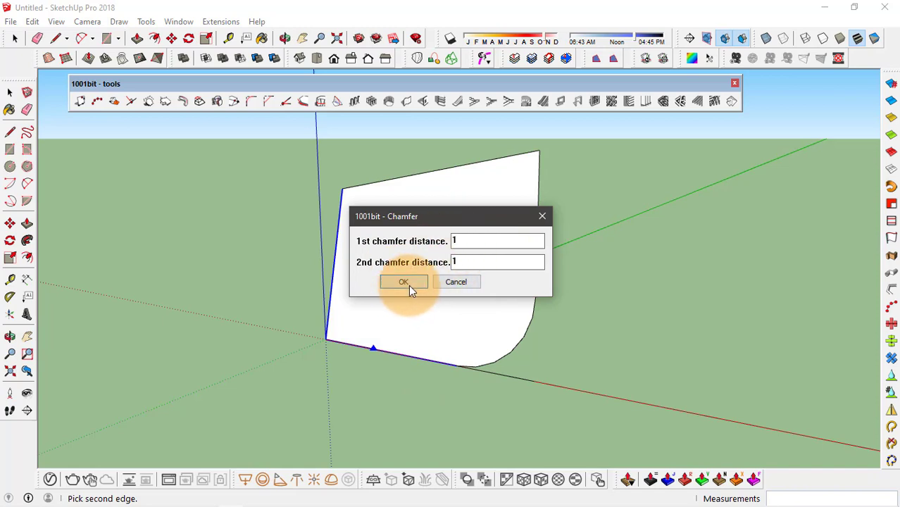
click(409, 284)
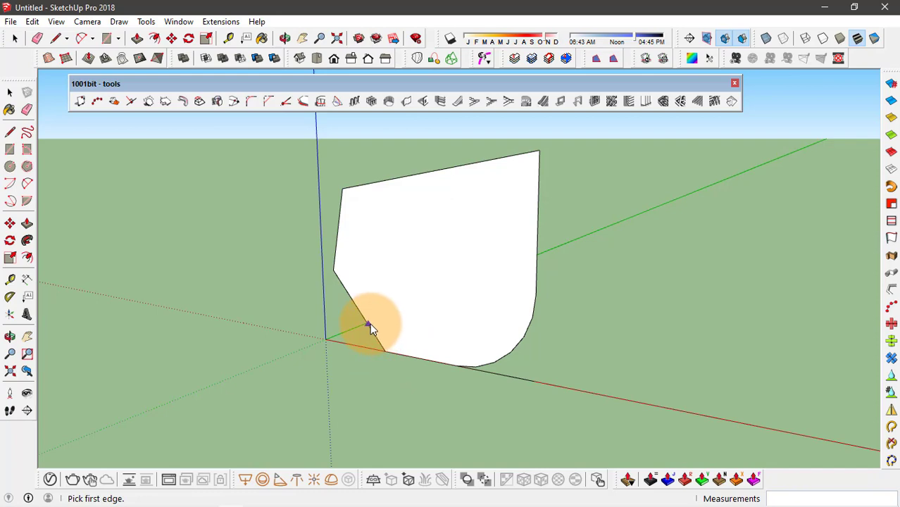
Step: Push/Pull the filleted and chamfered face along the green axis into a long solid
key(p)
middle_drag(370, 327, 414, 306)
drag(441, 321, 610, 277)
middle_drag(502, 283, 493, 262)
key(space)
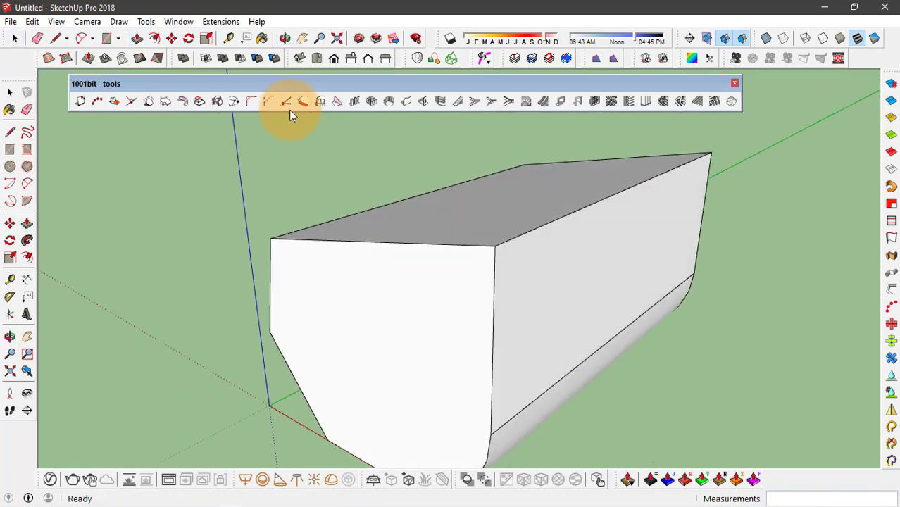
click(220, 22)
mouse_move(249, 112)
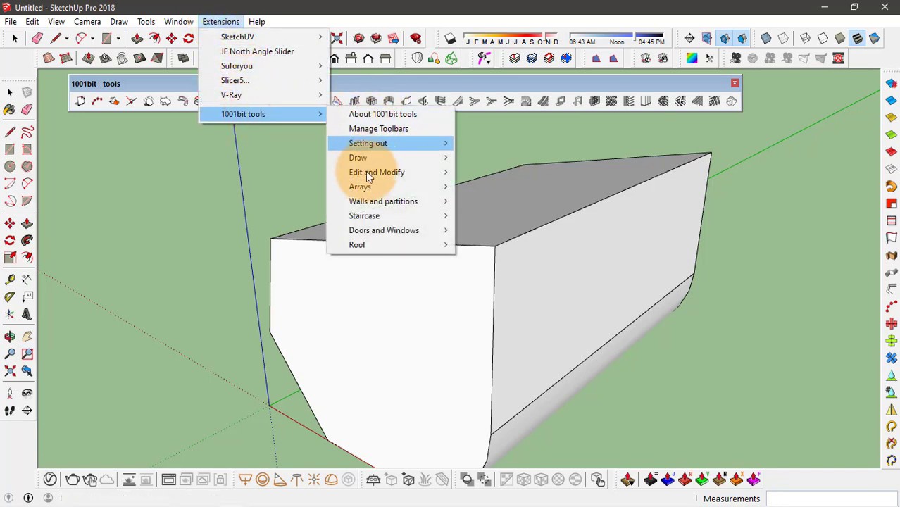
mouse_move(432, 173)
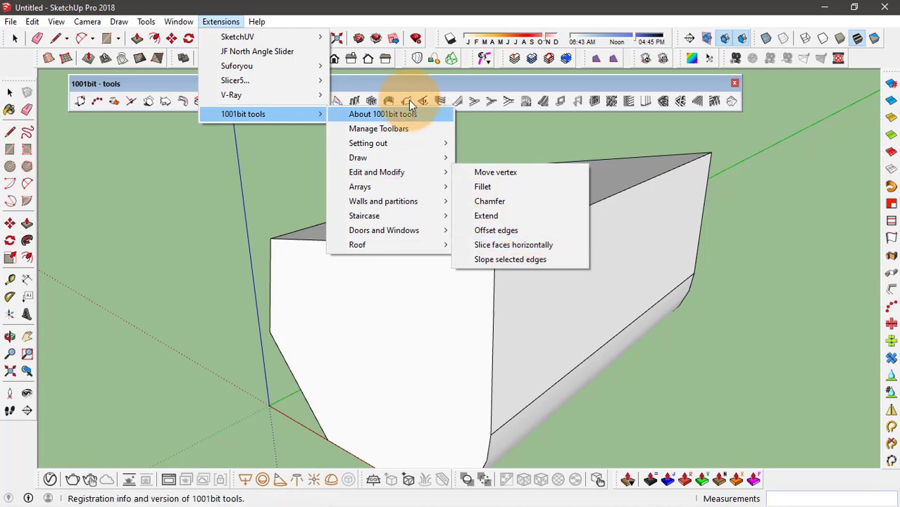
click(374, 86)
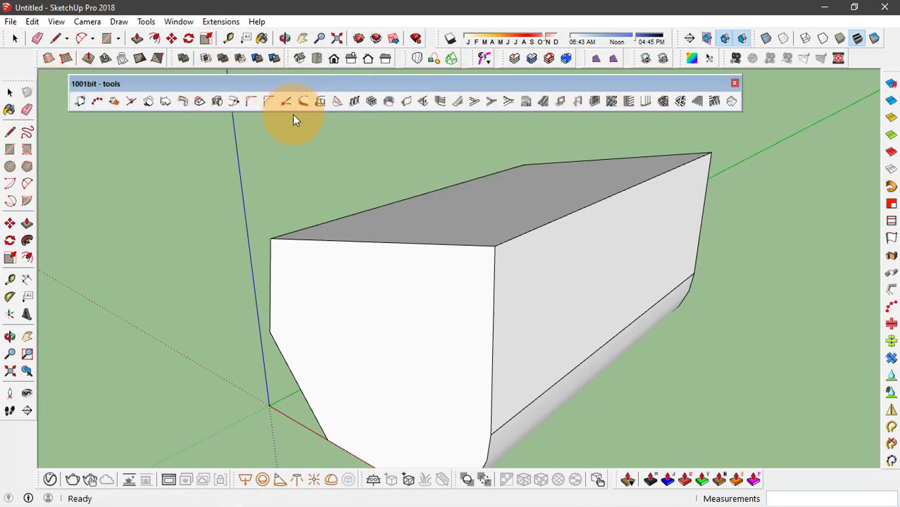
Step: Offset the long side face's top, bottom and near vertical edges inward by 0.10 m with 1001bit Offset edge, repeating the offset on the new vertical line
click(307, 102)
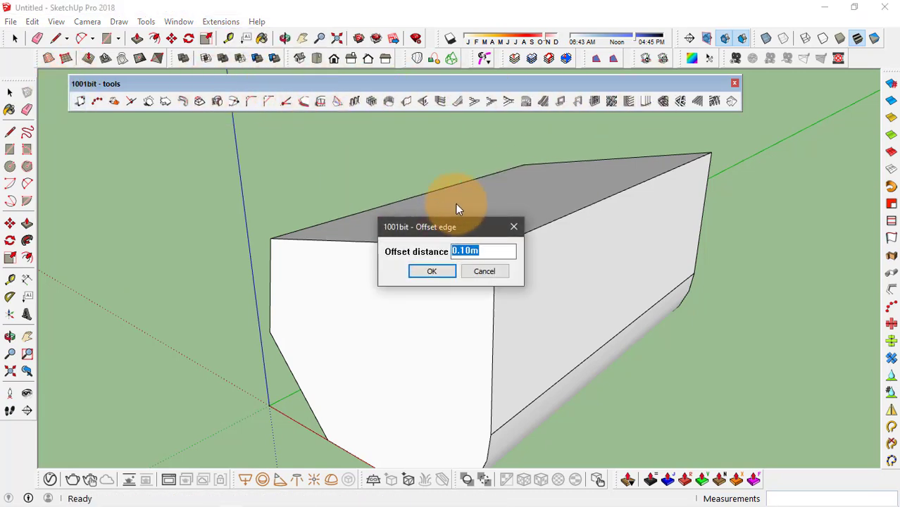
click(432, 273)
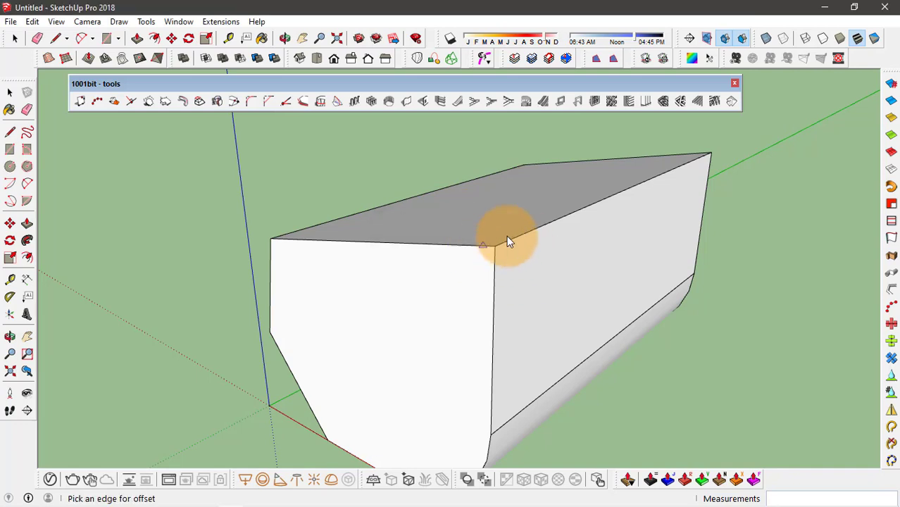
click(546, 224)
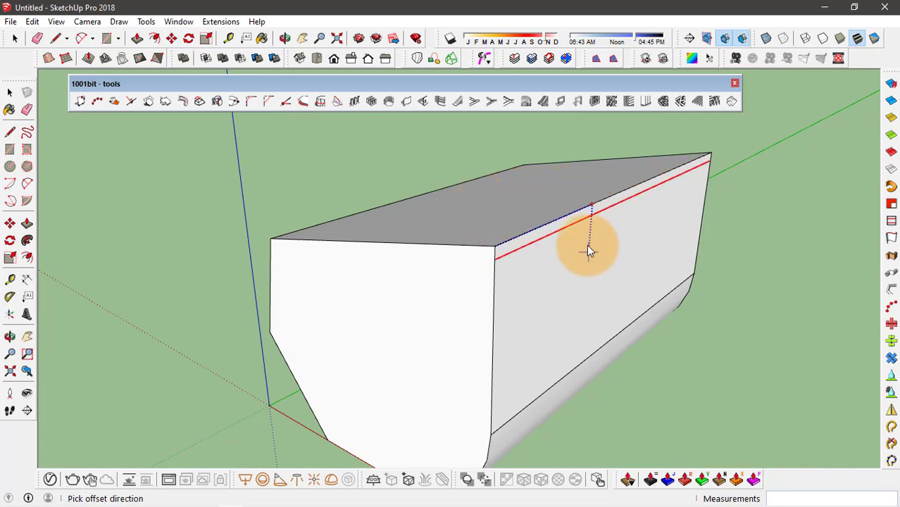
click(496, 267)
click(471, 291)
click(542, 344)
click(538, 384)
click(512, 325)
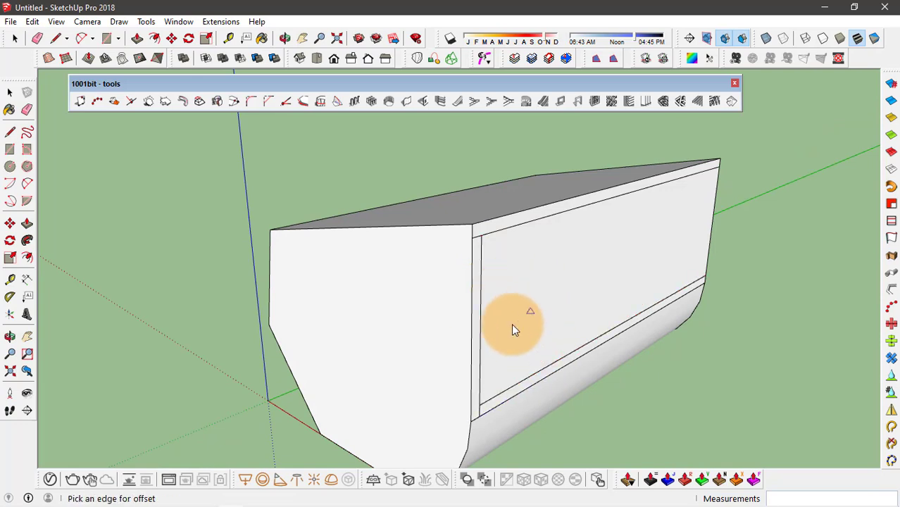
click(478, 348)
click(589, 301)
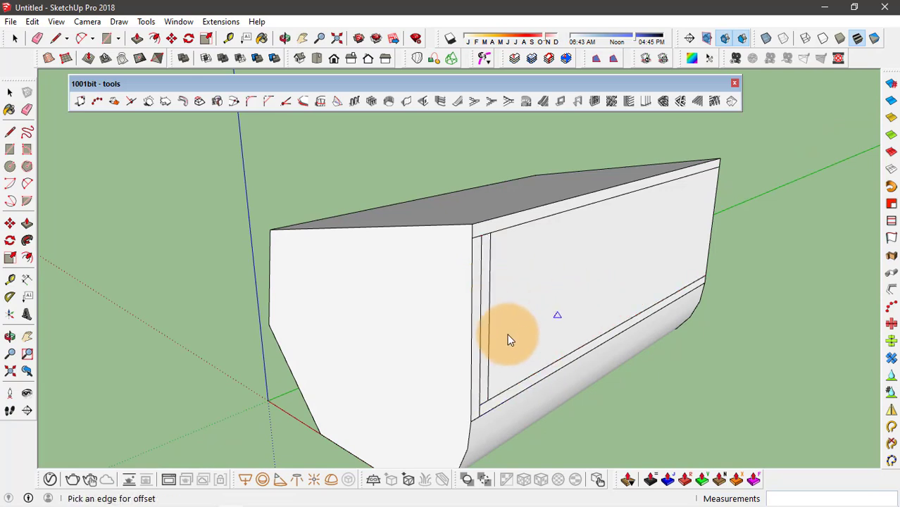
Step: Try offsetting the end face's top edge and both vertical edges inward by 0.10 m with the Offset edge tool
click(471, 338)
click(404, 330)
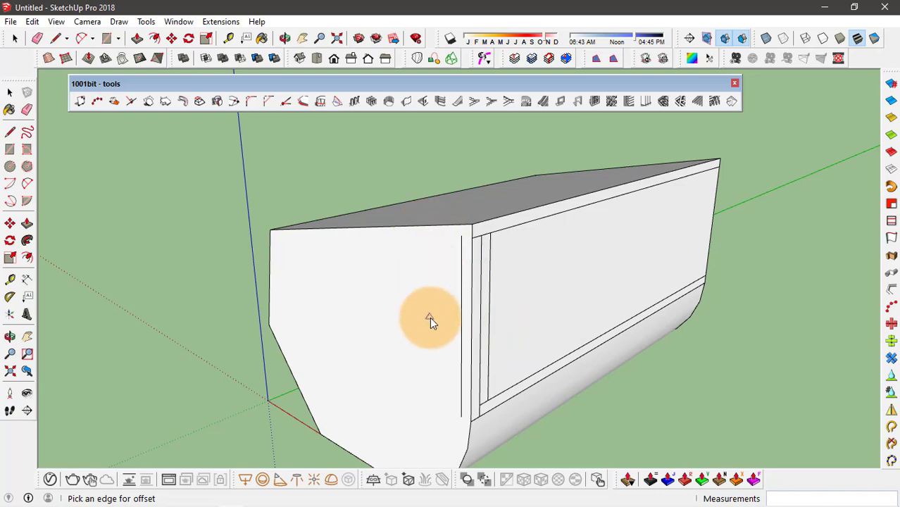
click(423, 230)
click(428, 294)
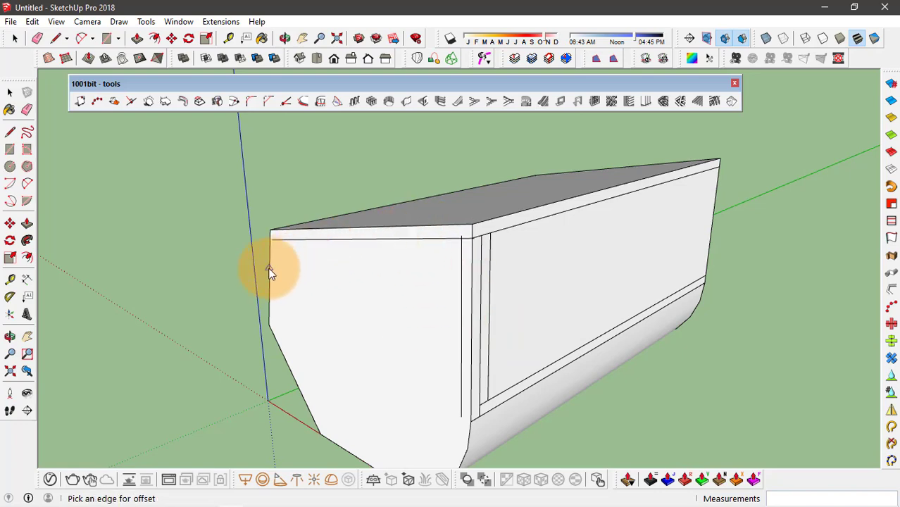
middle_drag(458, 298, 512, 281)
scroll(511, 281, up, 1)
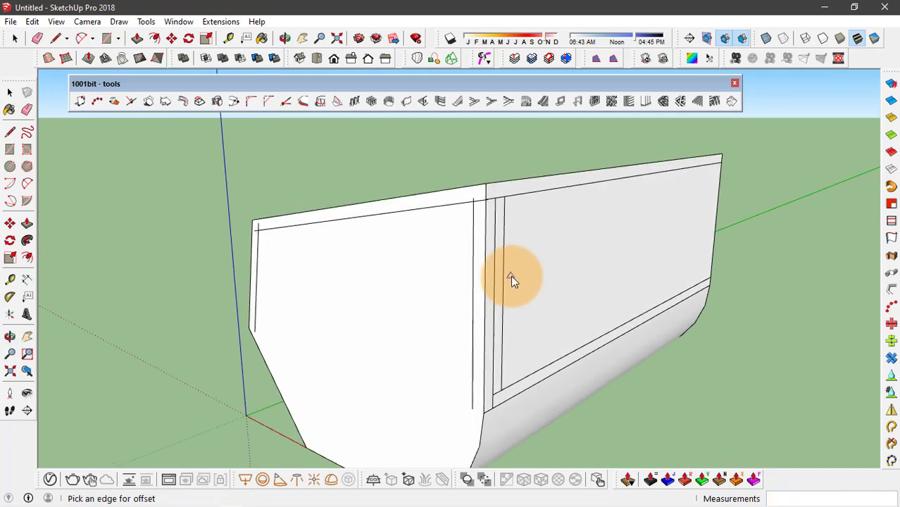
key(space)
scroll(218, 197, down, 1)
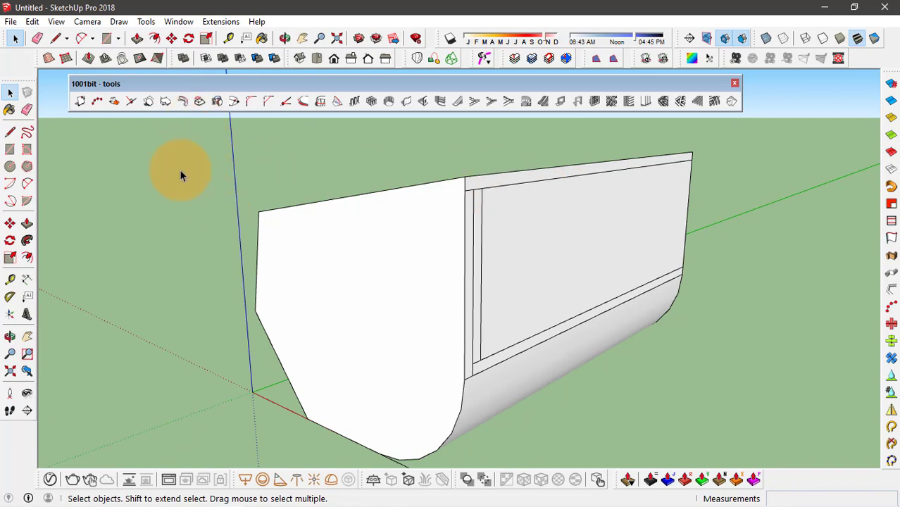
Step: Draw a ground rectangle beside the solid, starting on the red axis and extending about 7 m along the green direction
scroll(180, 175, down, 4)
middle_drag(179, 172, 318, 259)
scroll(318, 259, down, 2)
scroll(523, 364, up, 2)
key(r)
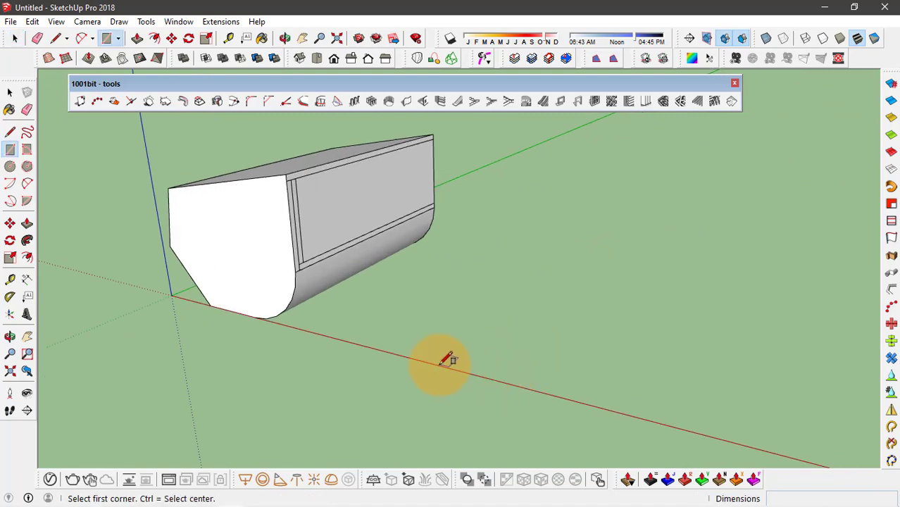
click(440, 364)
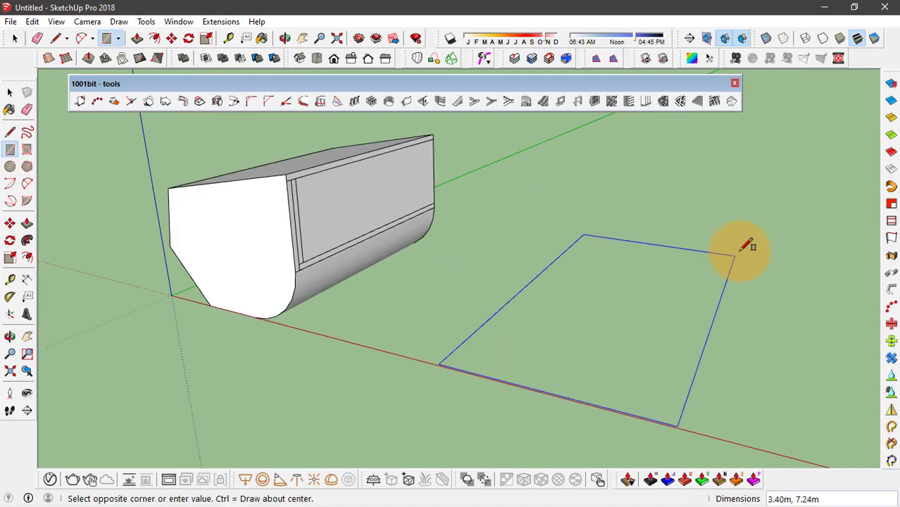
click(785, 262)
key(space)
Step: Set up a 1001bit vertical wall with right alignment, 0.15 m thickness and 3.00 m height, built as a group
scroll(353, 282, down, 3)
scroll(629, 312, up, 3)
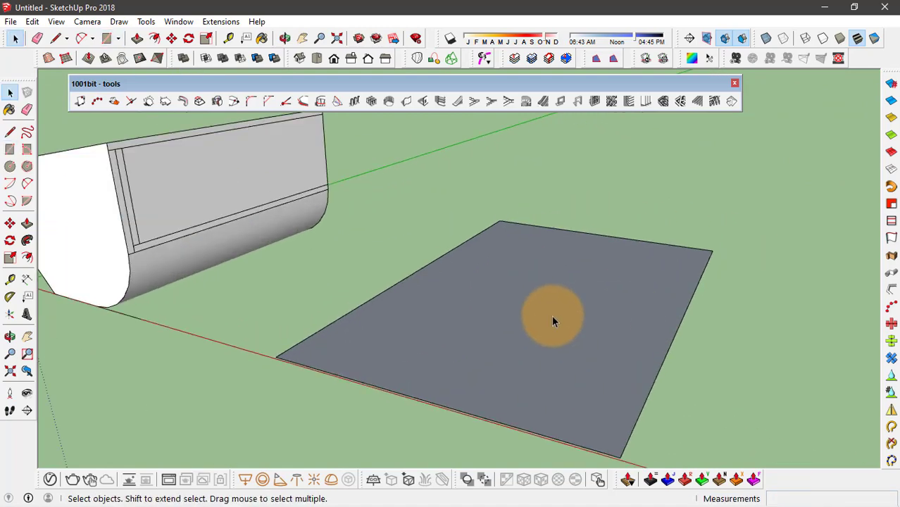
middle_drag(552, 315, 575, 331)
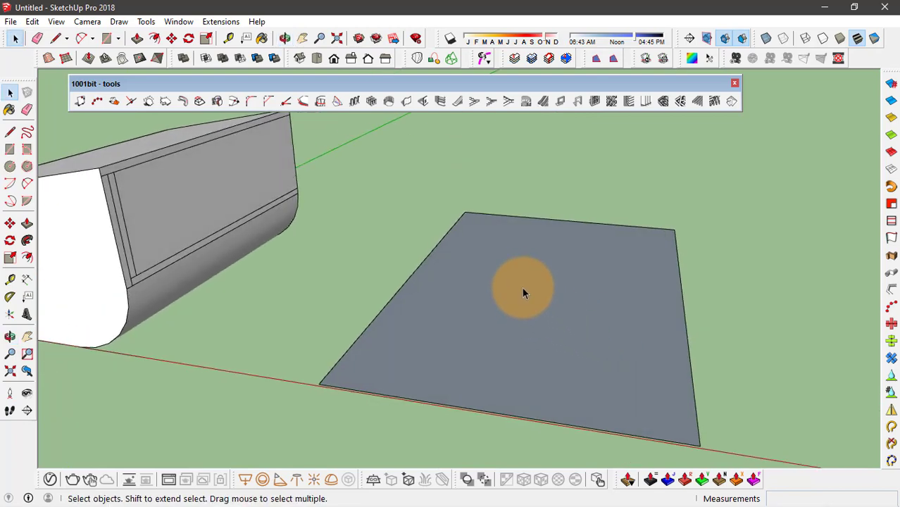
click(402, 105)
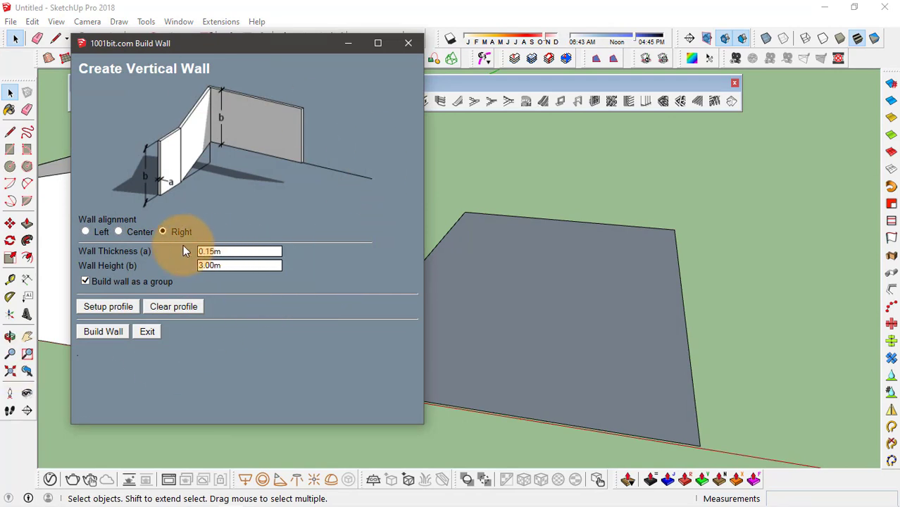
double_click(247, 250)
key(Tab)
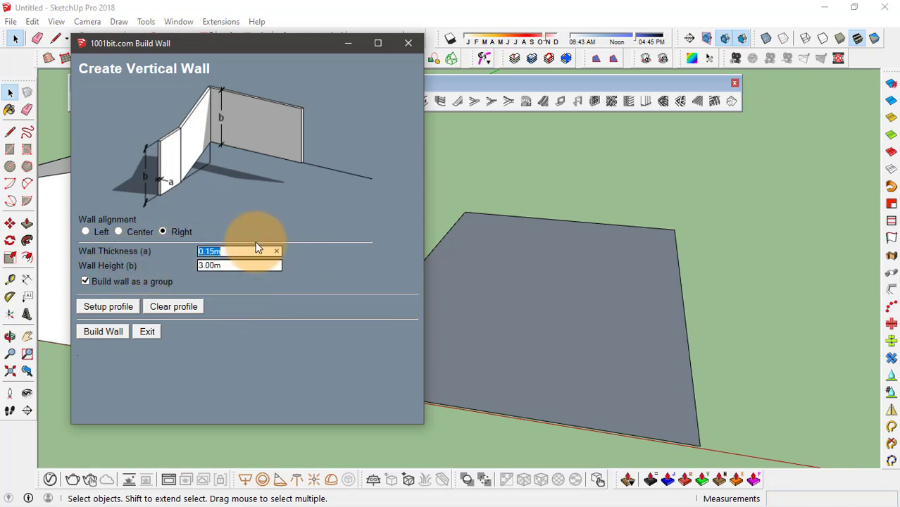
click(88, 224)
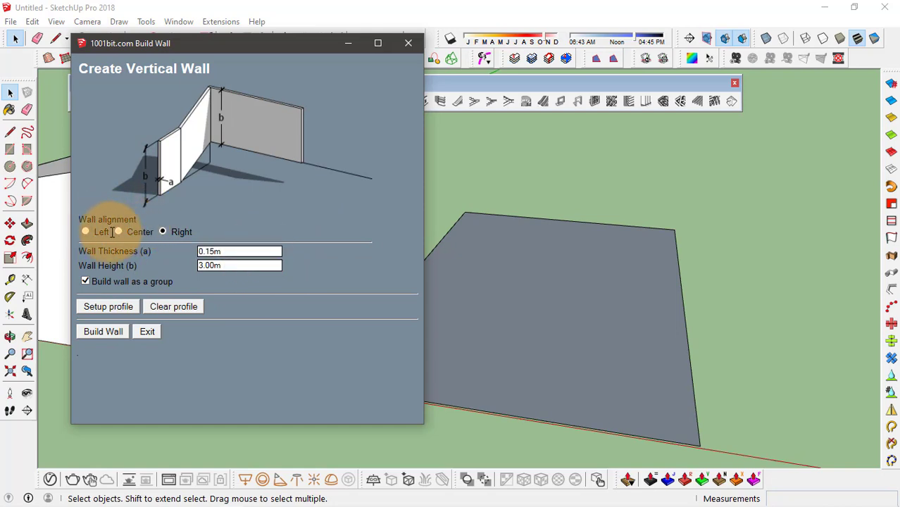
click(117, 231)
click(85, 232)
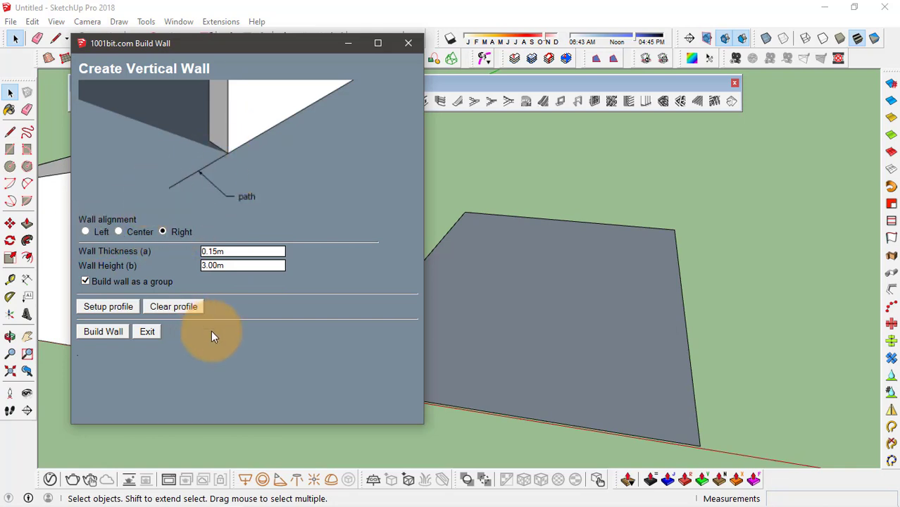
click(101, 333)
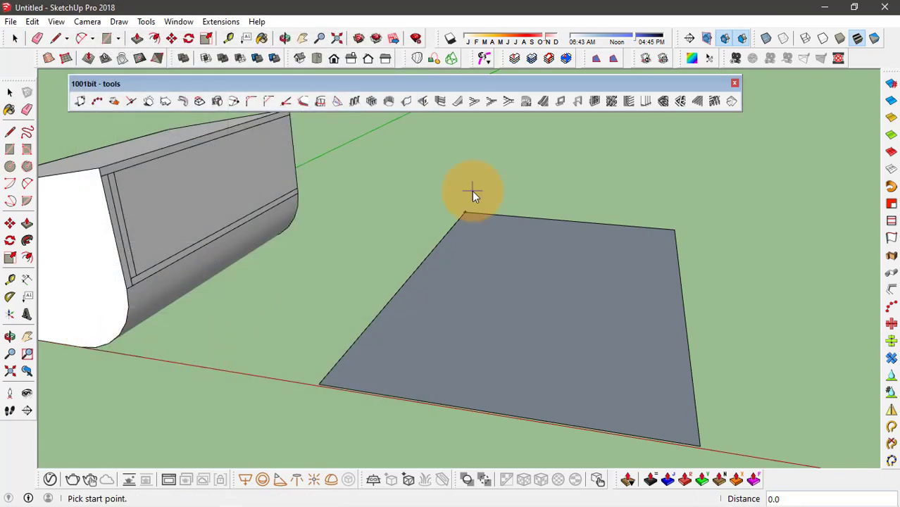
Step: Trace the wall path around all four corners of the ground rectangle and close it at the starting corner
click(459, 218)
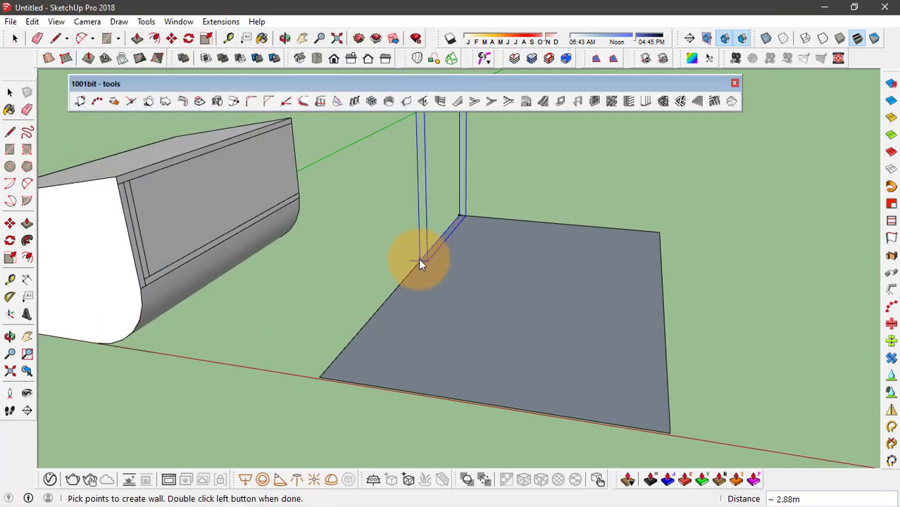
scroll(414, 275, down, 2)
scroll(408, 280, down, 1)
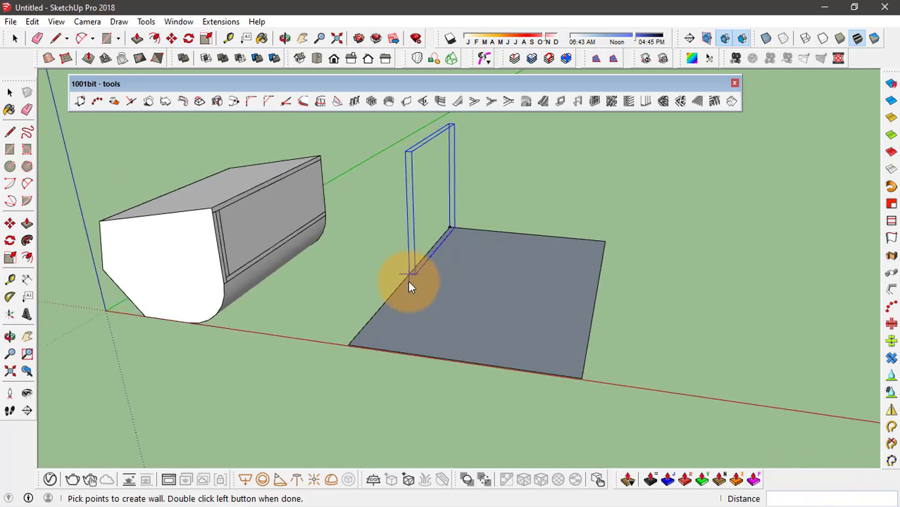
click(352, 343)
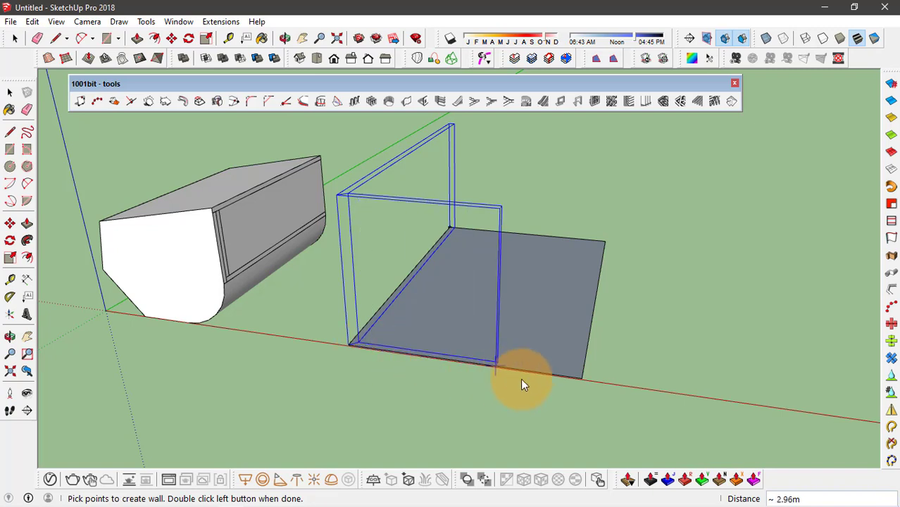
click(574, 378)
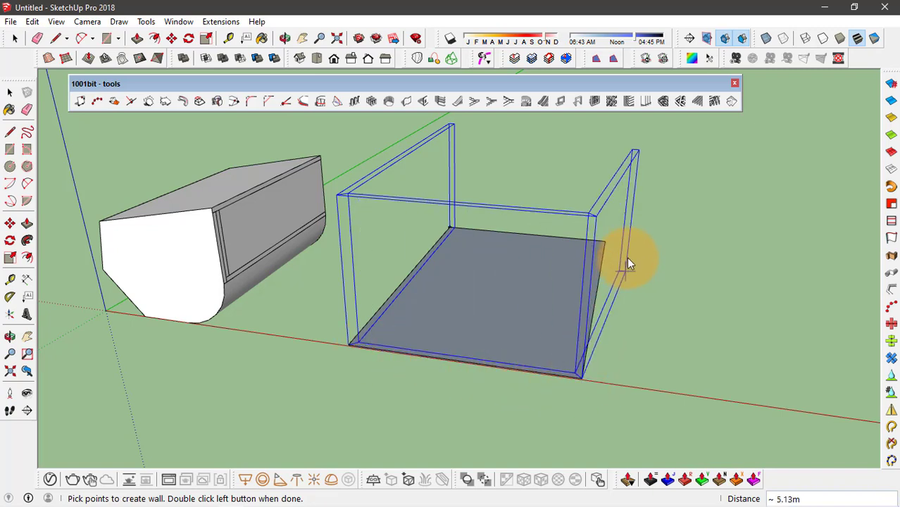
click(597, 243)
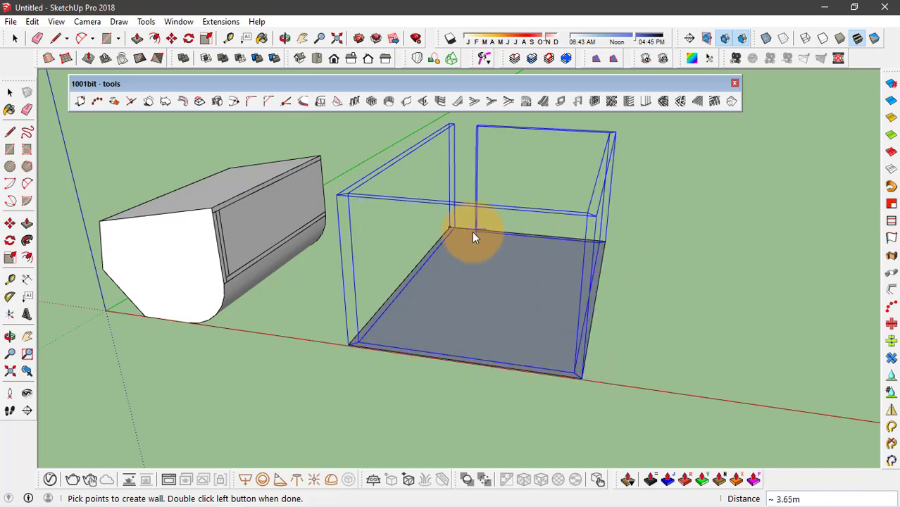
click(450, 229)
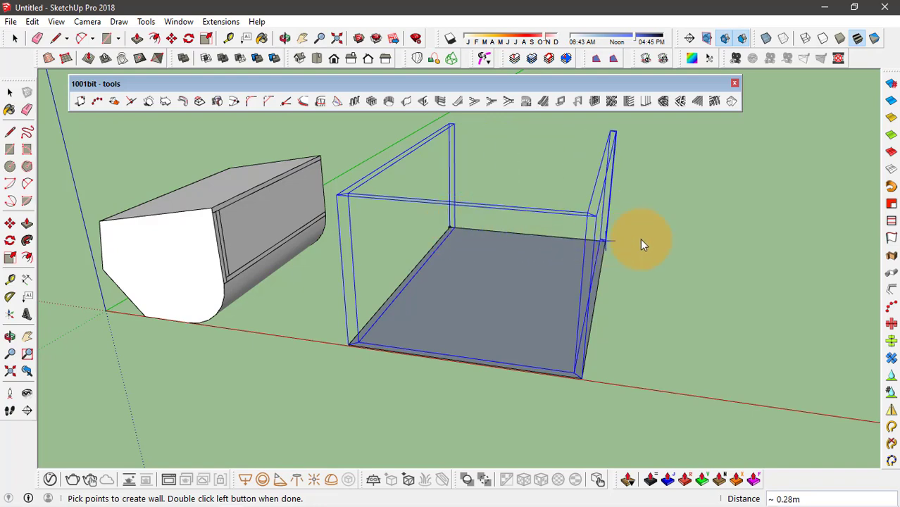
double_click(445, 230)
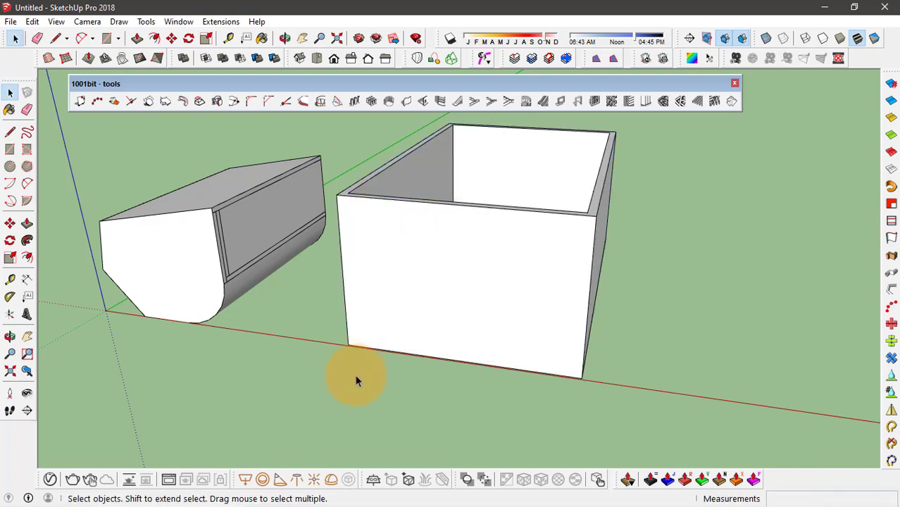
Step: Set up a 1001bit wall opening 0.40 m wide and 0.60 m high for the new walls
middle_drag(356, 377, 339, 252)
scroll(369, 215, down, 2)
middle_drag(369, 215, 546, 200)
scroll(597, 327, up, 2)
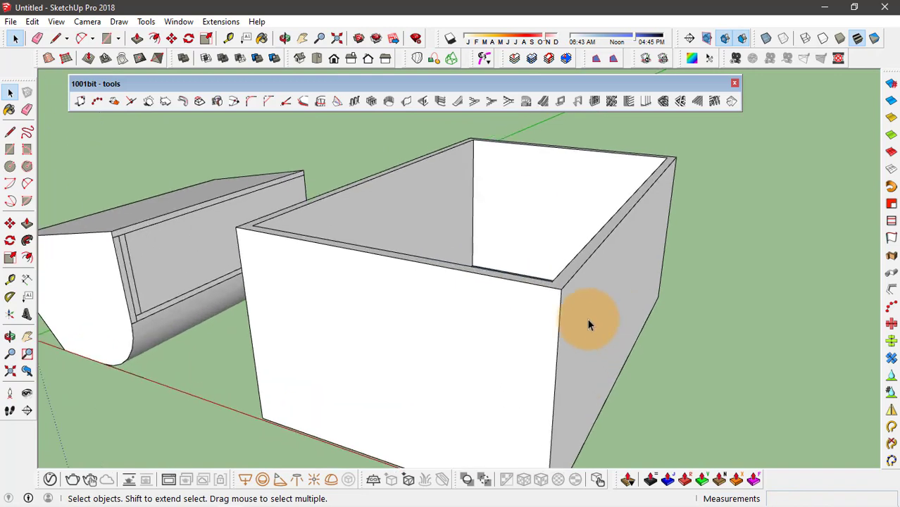
middle_drag(583, 316, 428, 176)
scroll(497, 235, down, 2)
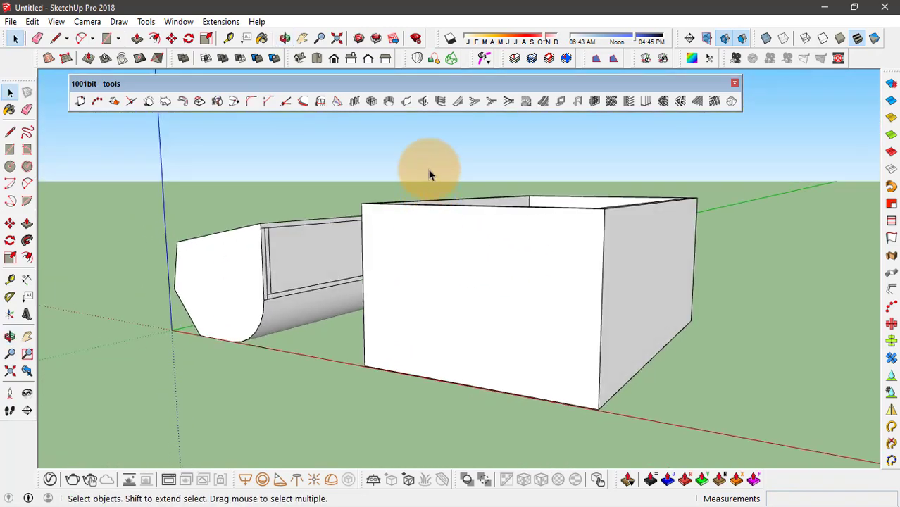
click(421, 103)
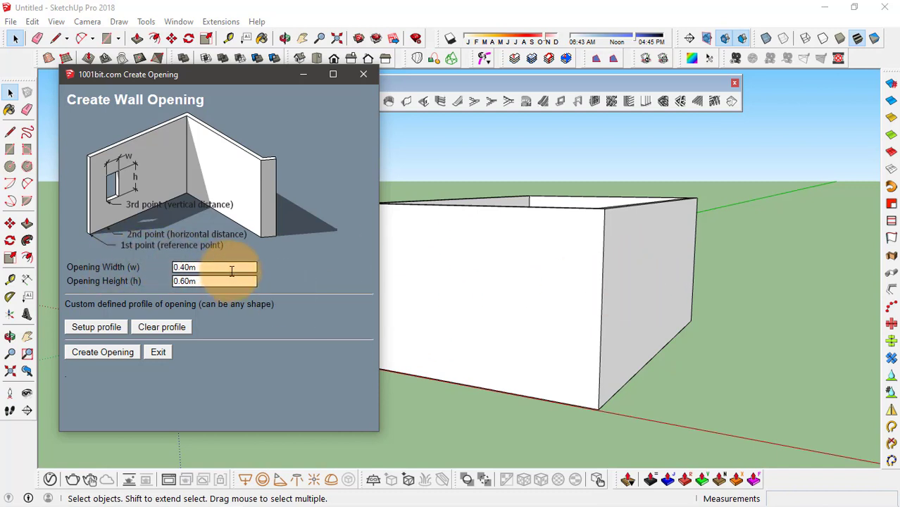
drag(231, 267, 64, 282)
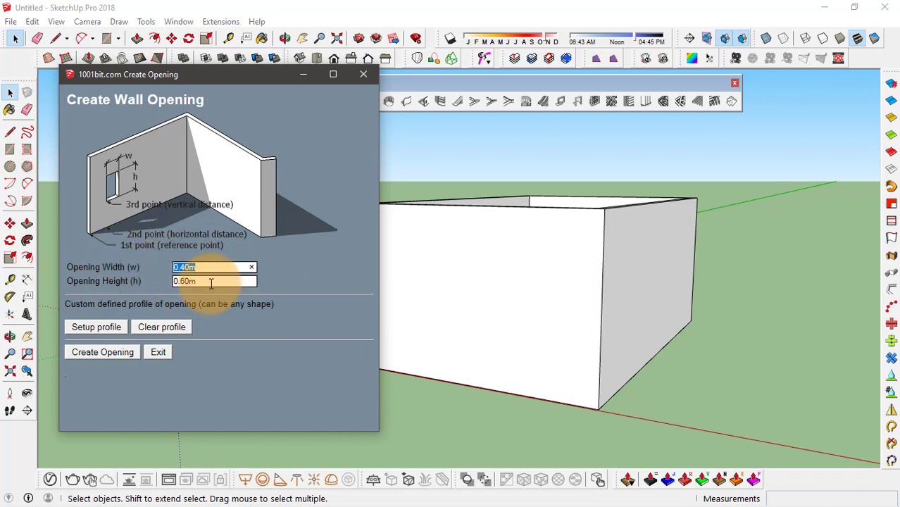
drag(212, 282, 94, 289)
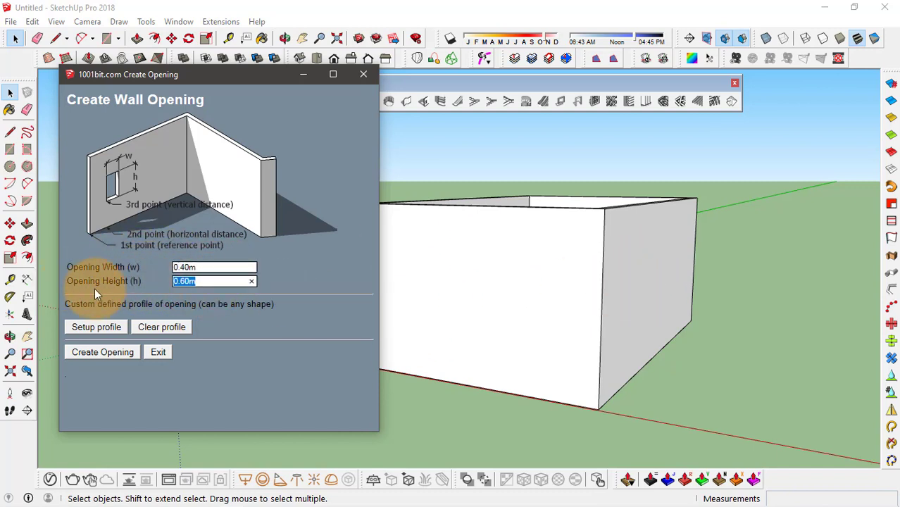
click(98, 351)
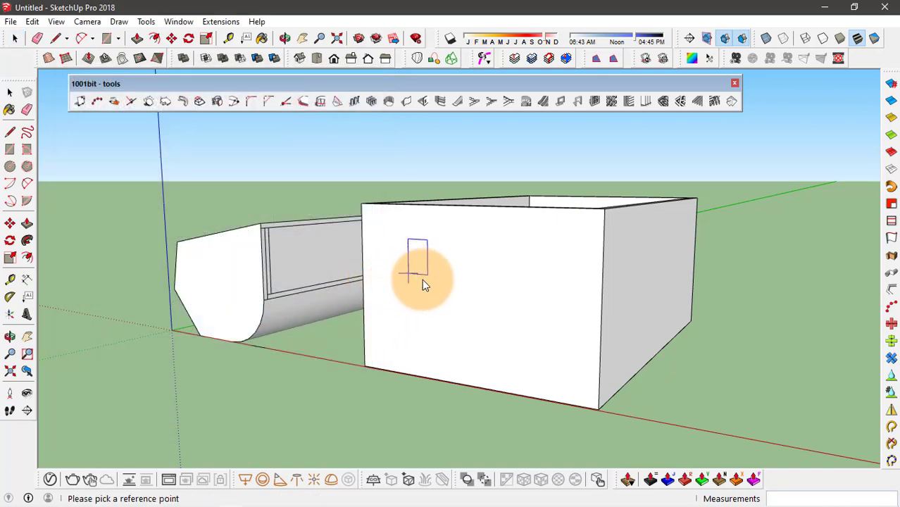
Step: Place openings in the wall along the red axis, three in an upper row and two lower down
scroll(331, 240, up, 3)
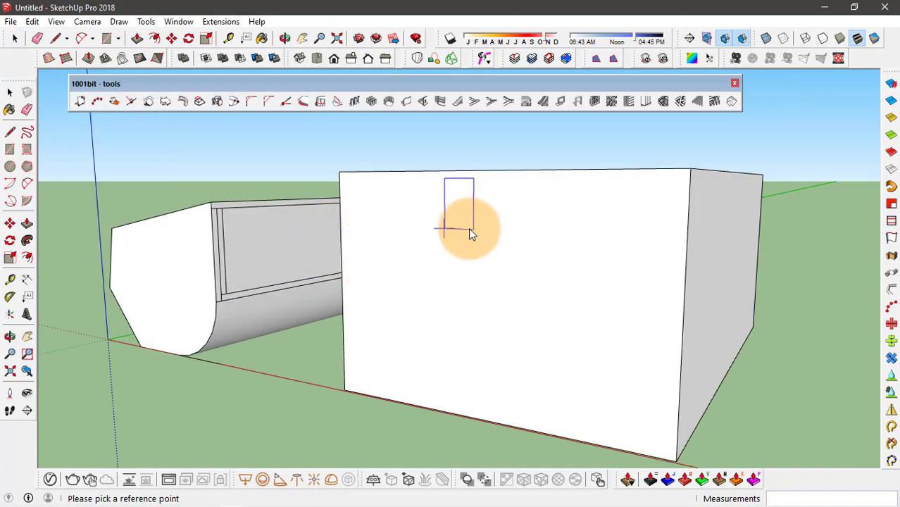
click(390, 276)
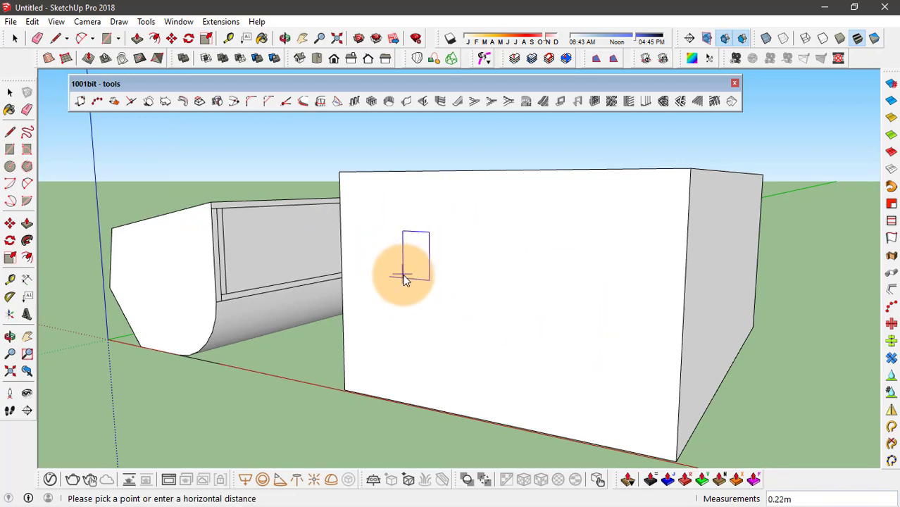
click(402, 274)
click(446, 250)
click(462, 271)
click(469, 256)
click(477, 254)
double_click(539, 257)
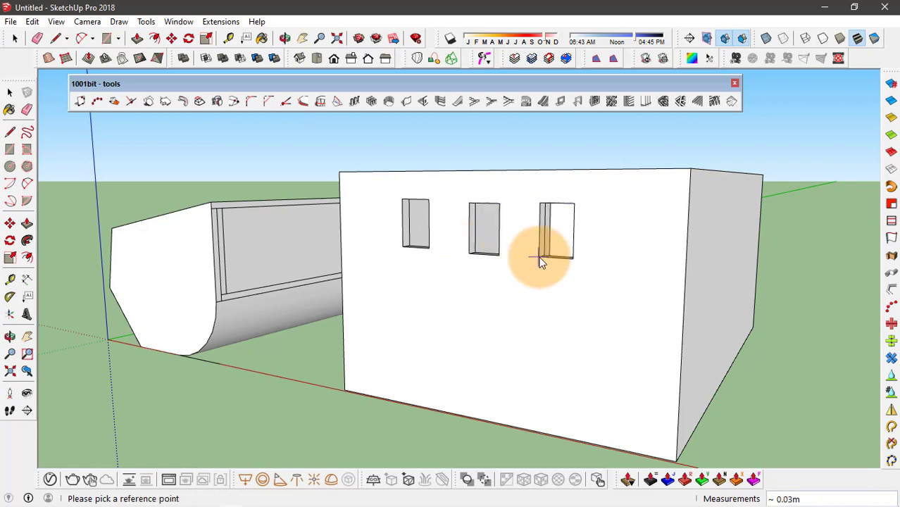
double_click(525, 335)
click(441, 356)
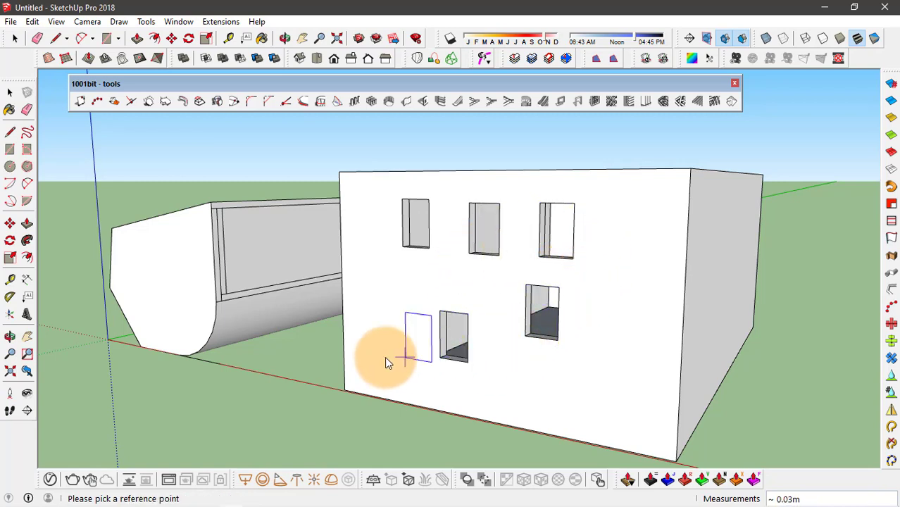
Step: Add two more openings to the wall along the red axis and four to the adjacent side wall
click(372, 338)
click(619, 286)
middle_drag(430, 281, 432, 252)
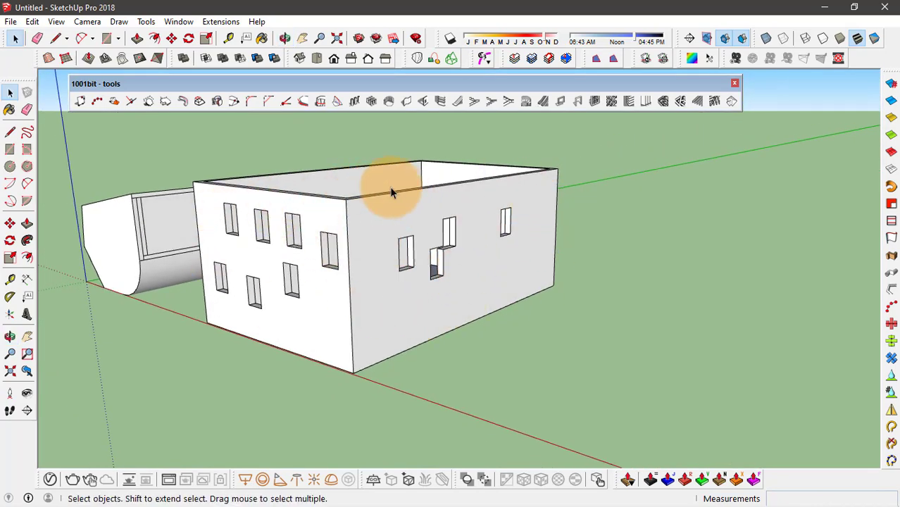
click(222, 21)
mouse_move(241, 114)
mouse_move(389, 213)
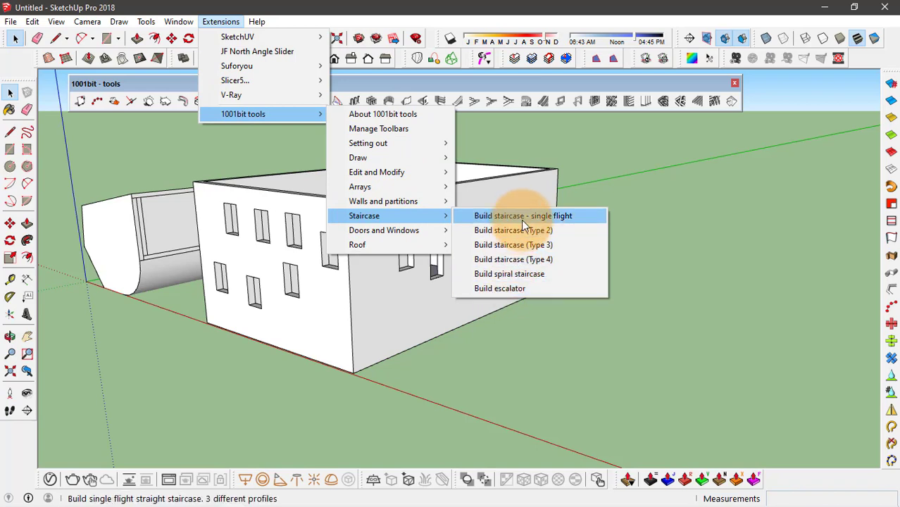
click(446, 87)
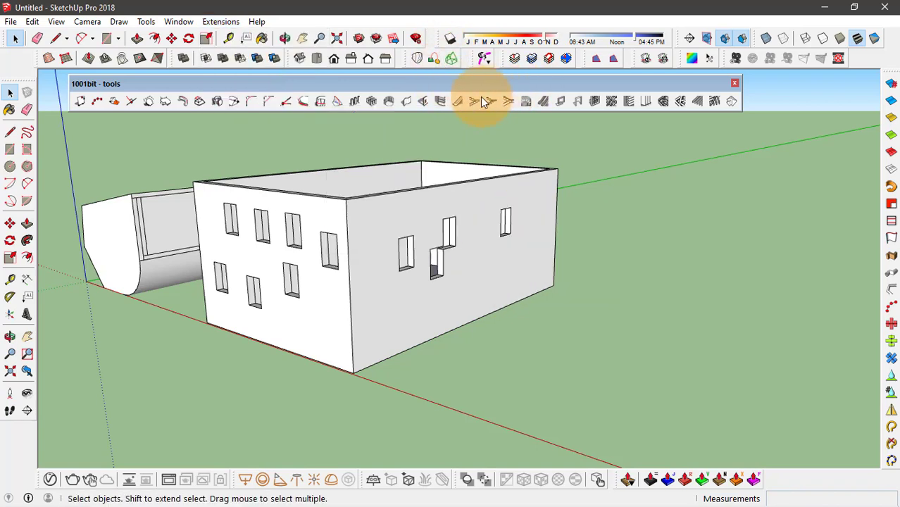
Step: Set up a Type A single-flight staircase with 1.00 m step width, 0.15 m riser height, 0.30 m thread depth and 10 risers
click(224, 21)
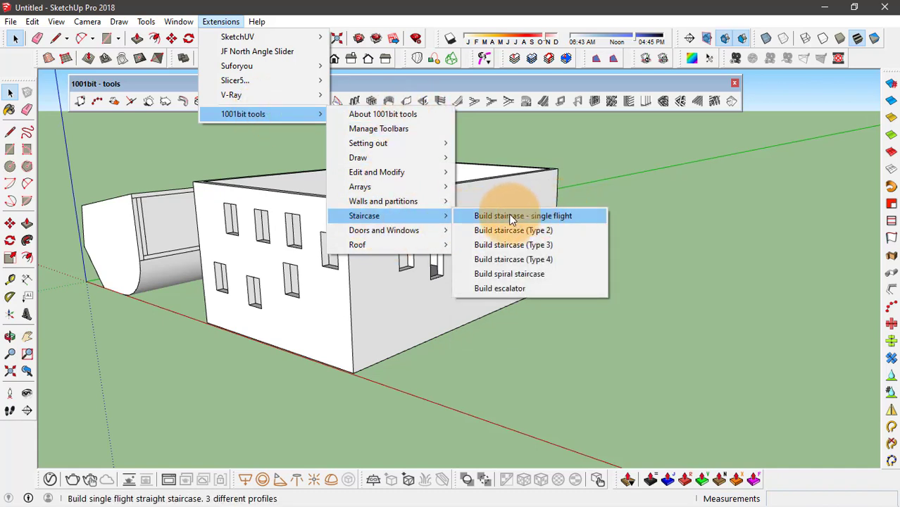
click(584, 217)
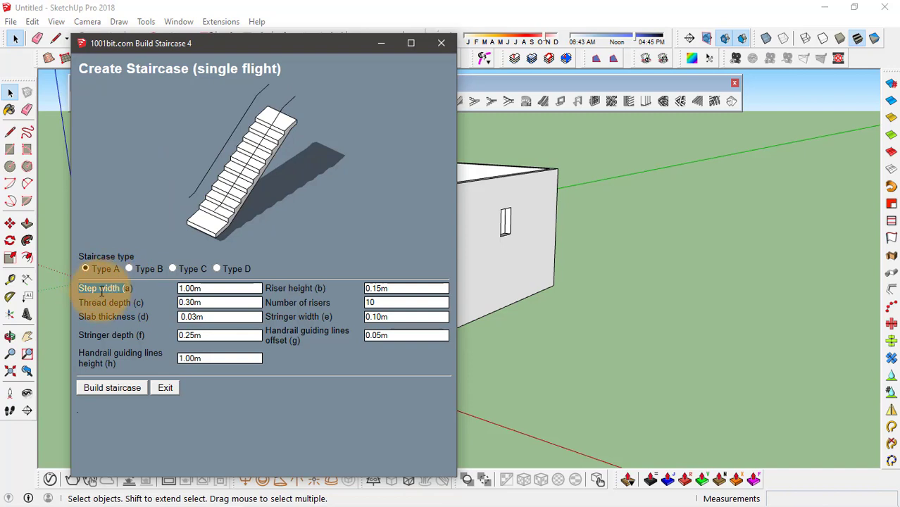
drag(107, 300, 96, 303)
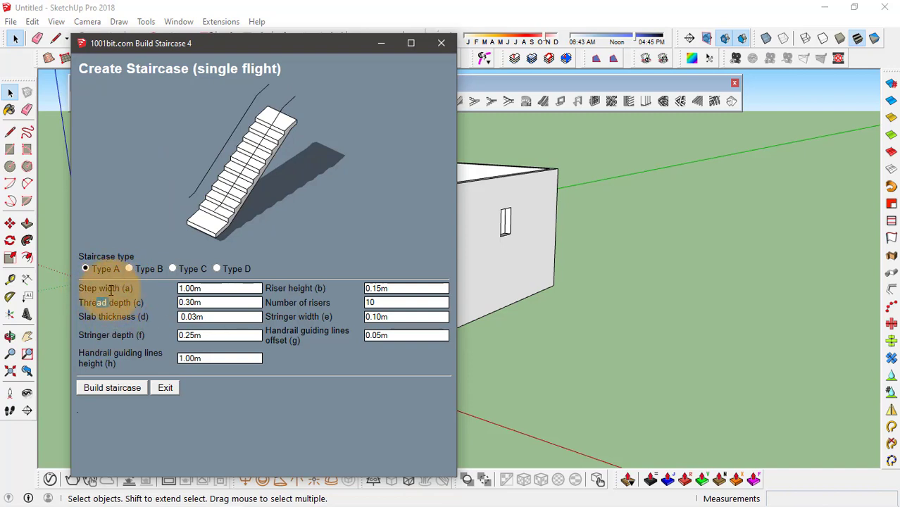
click(209, 290)
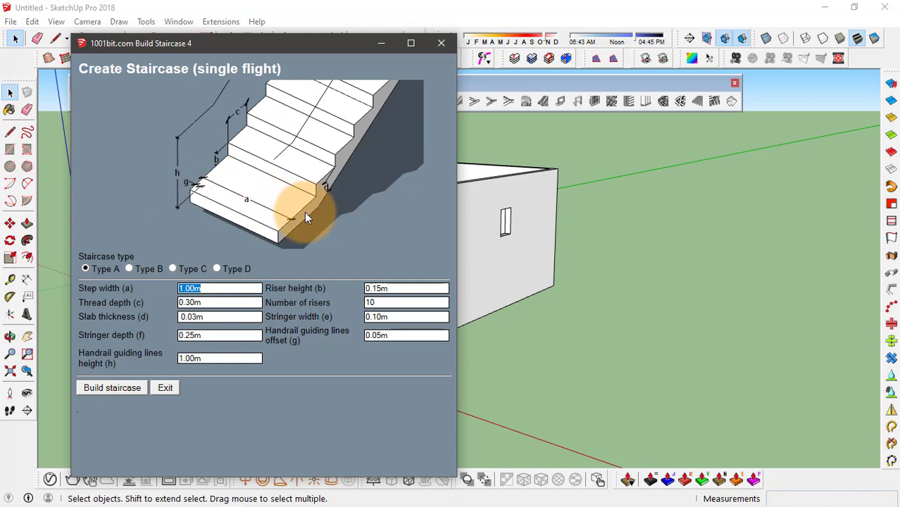
drag(79, 288, 103, 301)
click(103, 301)
triple_click(103, 301)
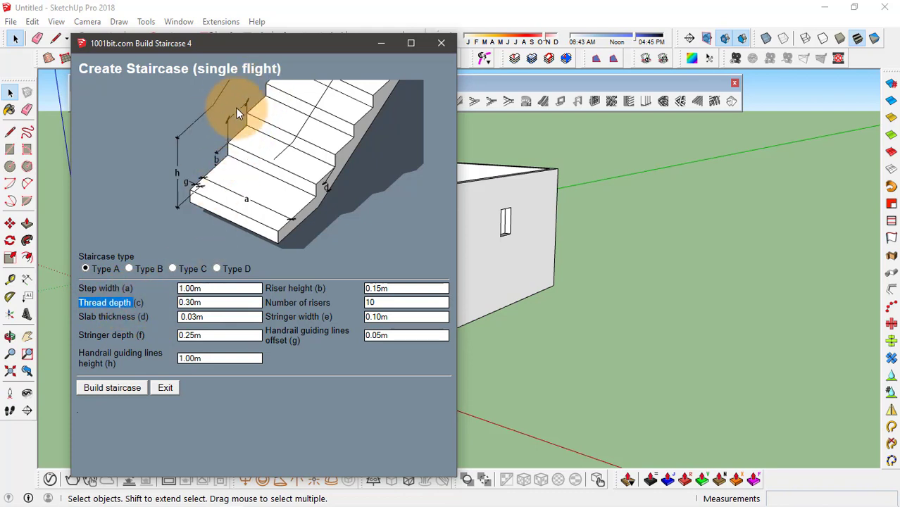
click(173, 259)
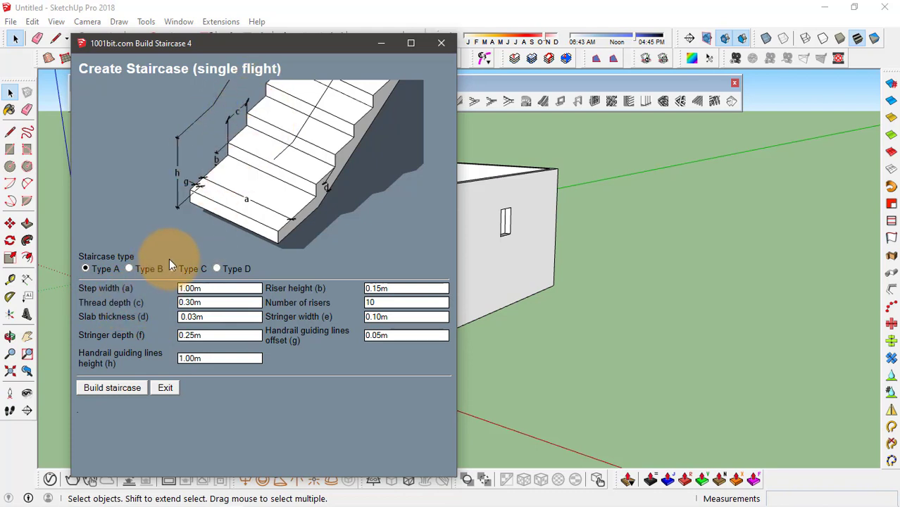
Step: Build the single-flight staircase on the red axis beside the building, running parallel to its side wall
click(99, 389)
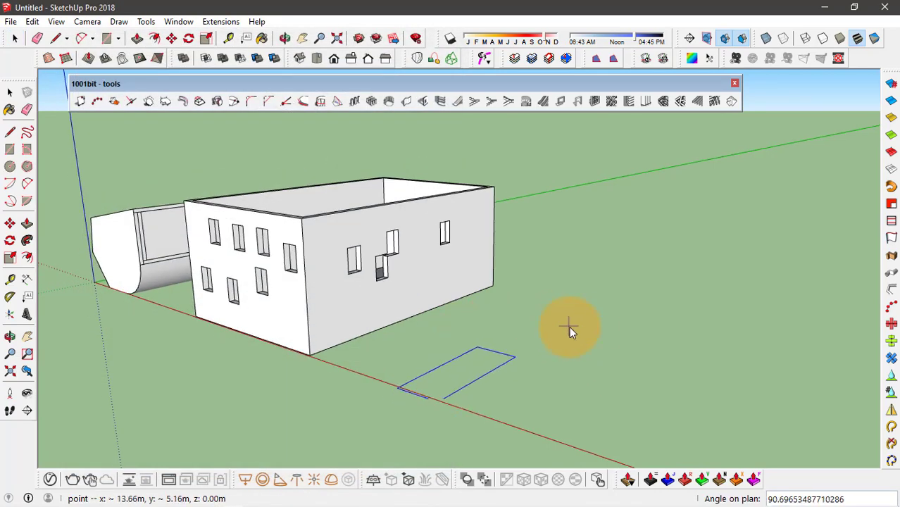
click(505, 301)
middle_drag(504, 301, 412, 227)
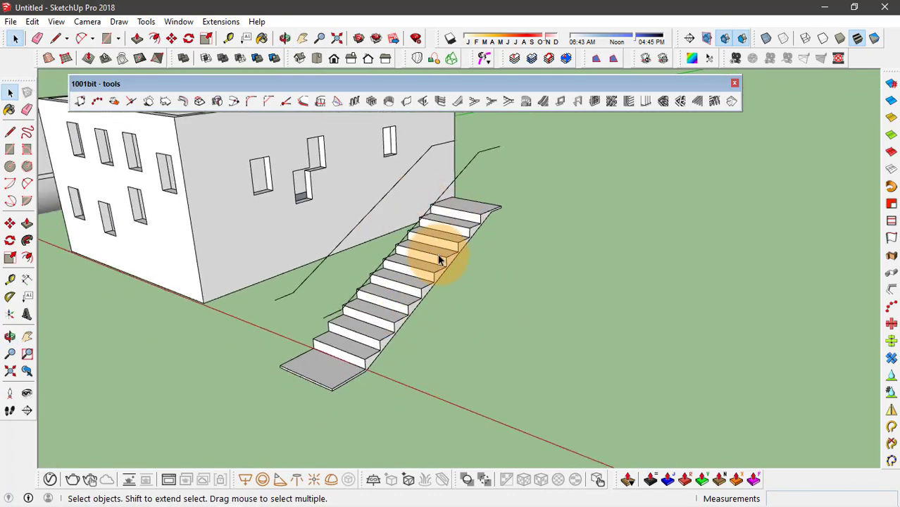
scroll(441, 238, up, 3)
scroll(489, 247, down, 3)
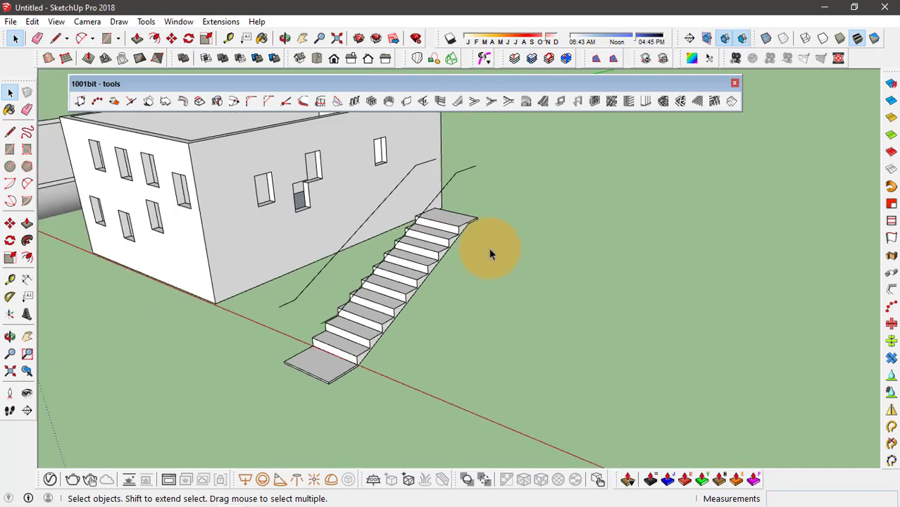
middle_drag(489, 249, 420, 200)
scroll(419, 195, up, 3)
scroll(419, 200, up, 3)
scroll(379, 281, down, 5)
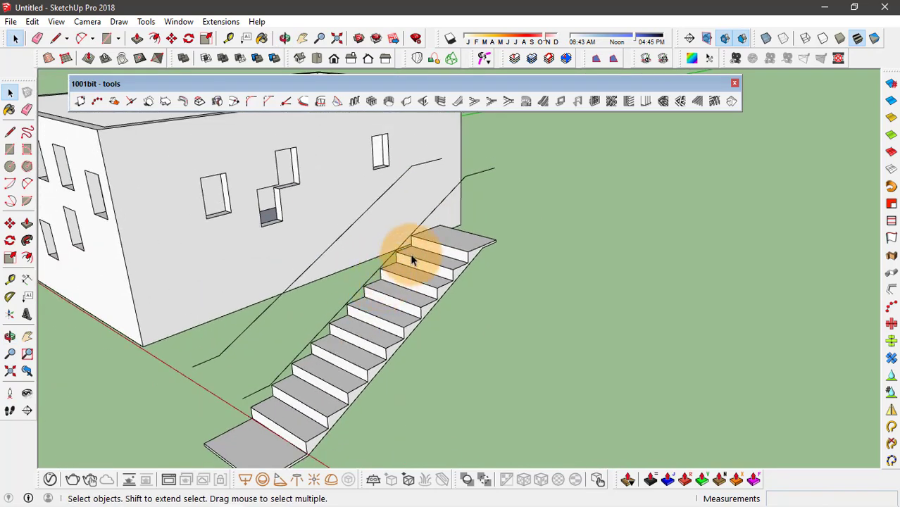
Step: Build a left-to-right two-flight staircase, 1.00 m wide with 10 risers per flight and a 0.10 m gap, next to the first staircase
click(473, 104)
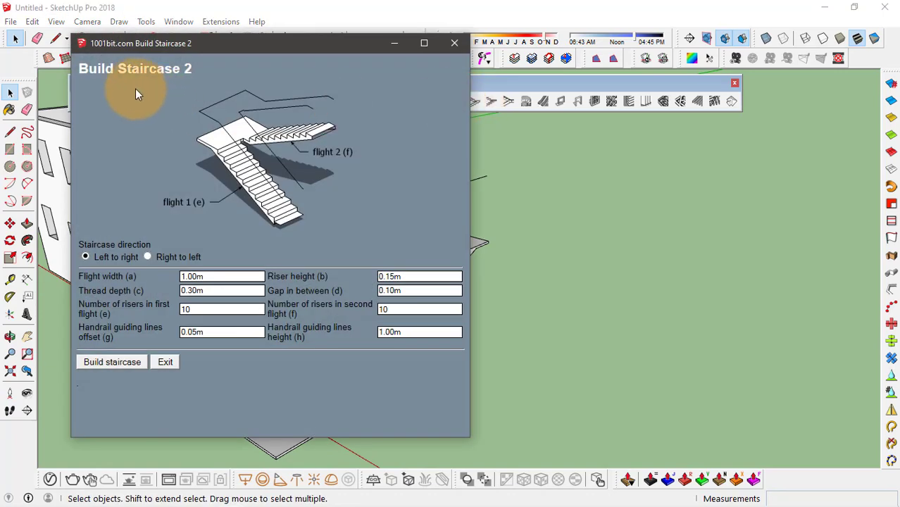
click(232, 273)
drag(253, 284, 179, 301)
click(213, 310)
double_click(222, 332)
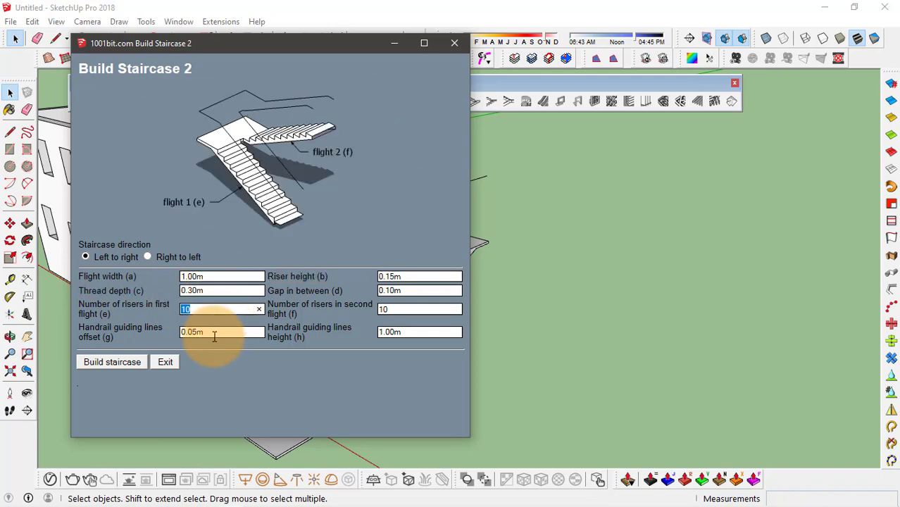
click(113, 363)
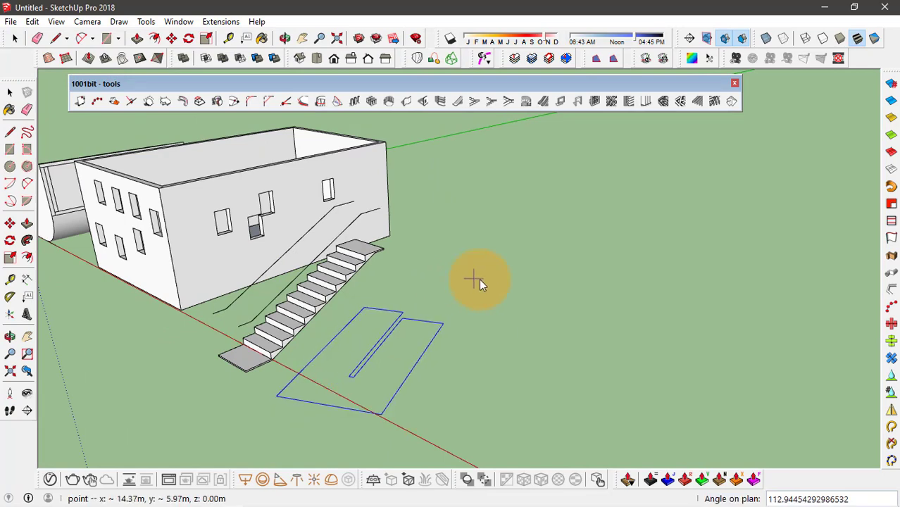
click(446, 330)
middle_drag(445, 330, 541, 205)
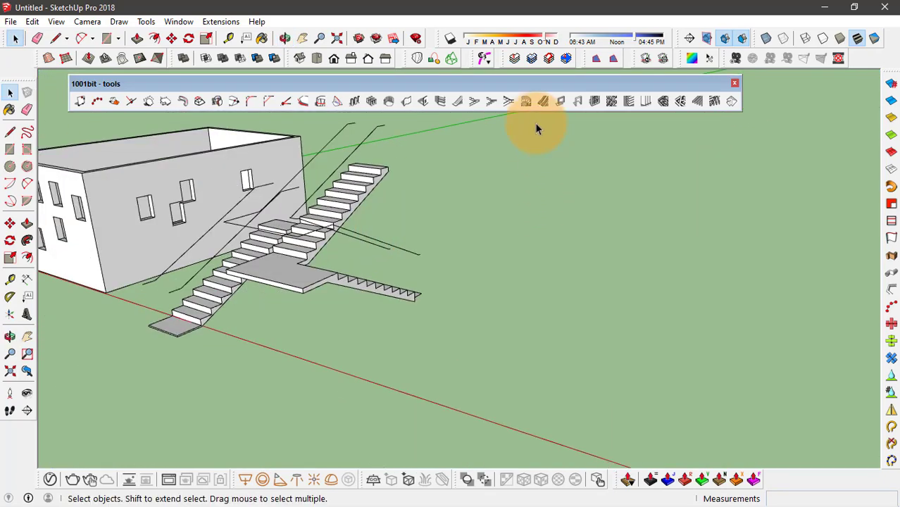
Step: Build a Type B spiral staircase with 1.00 m step width, 20 risers and handrails on the red axis beyond the other stairs
click(527, 103)
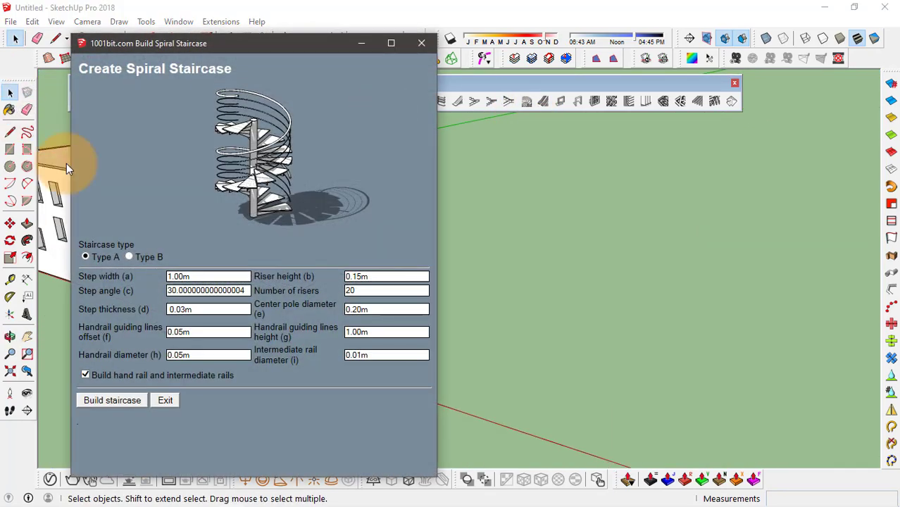
click(128, 257)
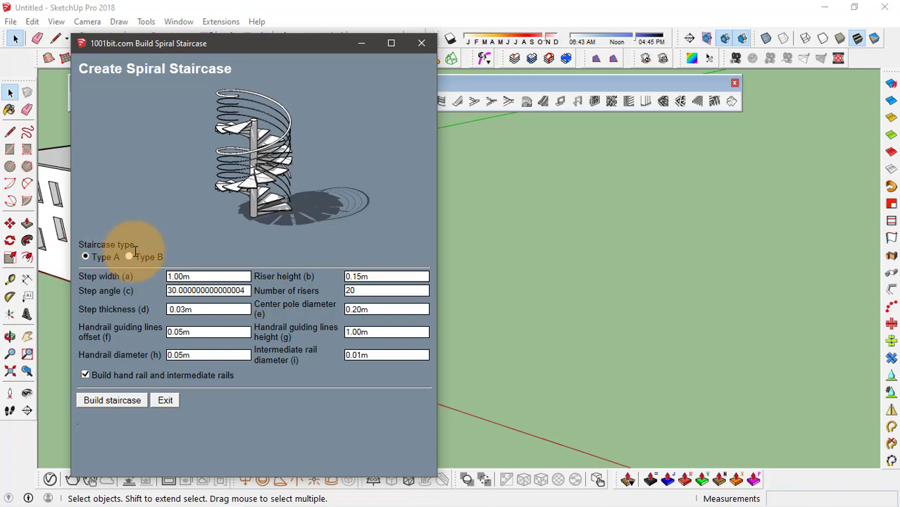
click(112, 400)
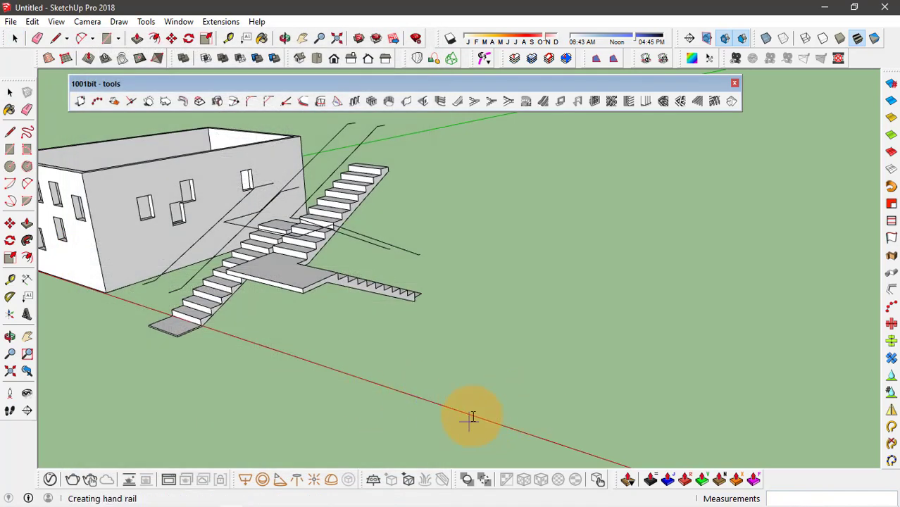
middle_drag(460, 325, 443, 302)
scroll(341, 225, down, 2)
middle_drag(341, 226, 501, 290)
scroll(627, 306, up, 3)
middle_drag(637, 315, 491, 316)
scroll(479, 310, down, 2)
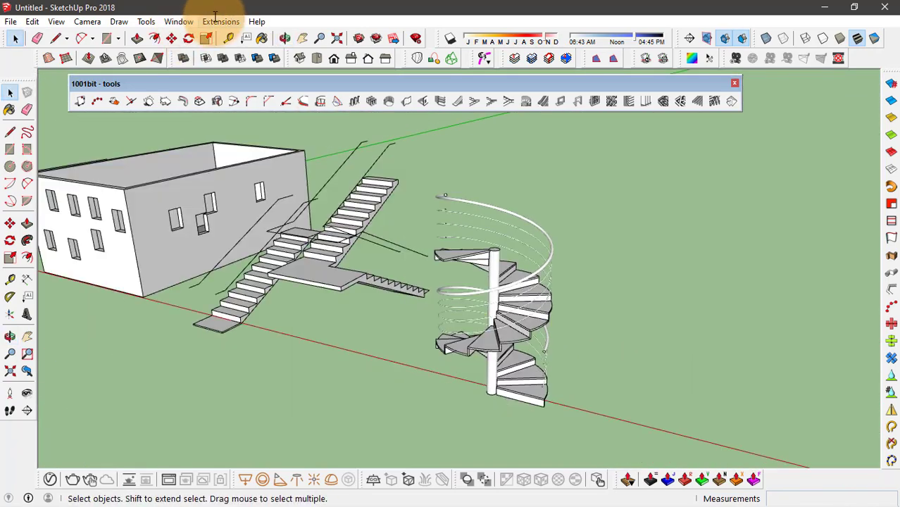
Step: Create horizontal louvres 0.15 m deep, 0.03 m thick, spaced 0.10 m and angled 30° on the front of the building's side wall
click(219, 20)
mouse_move(241, 118)
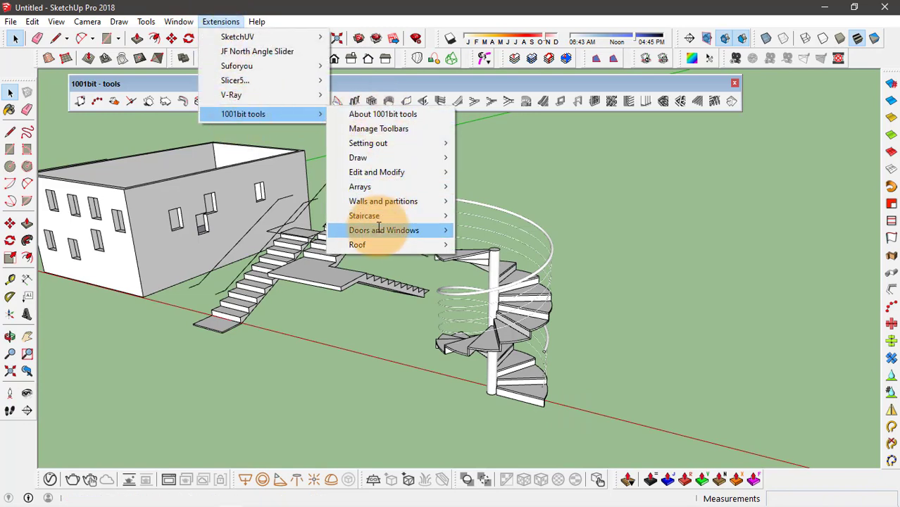
mouse_move(368, 231)
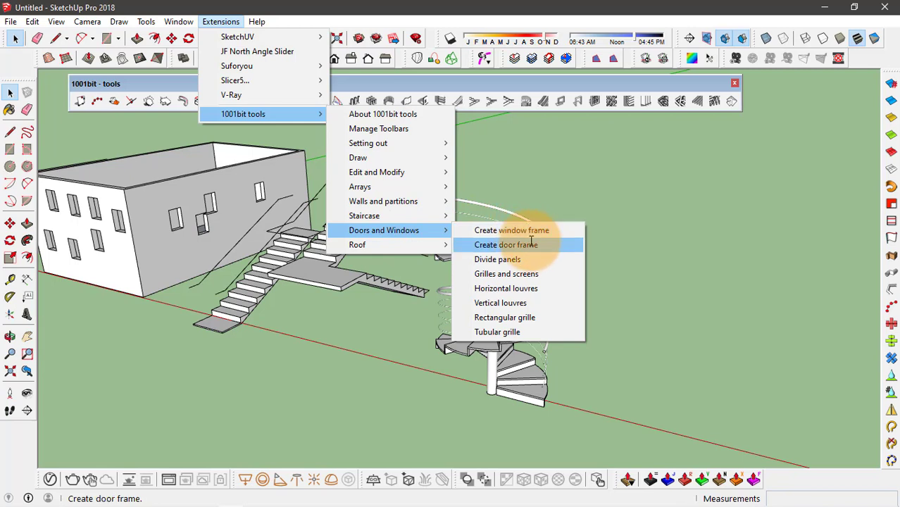
click(523, 289)
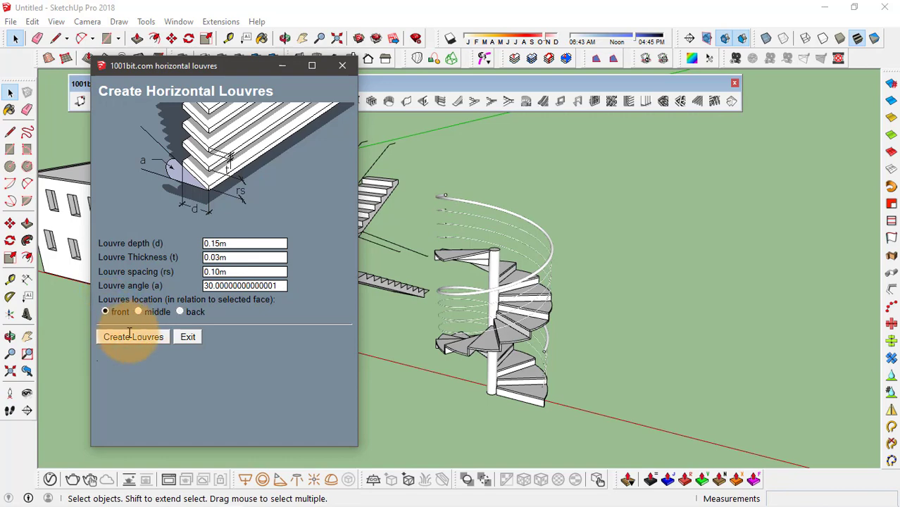
click(124, 337)
scroll(226, 310, up, 3)
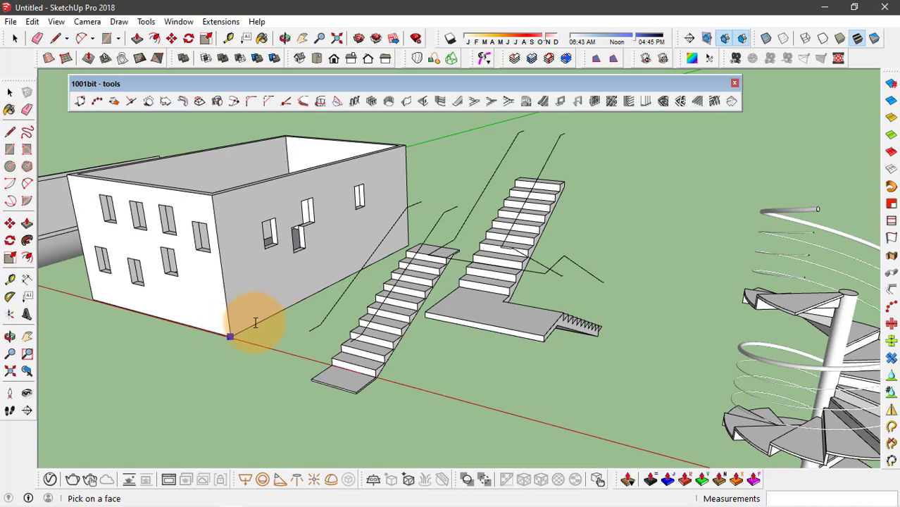
scroll(255, 322, up, 4)
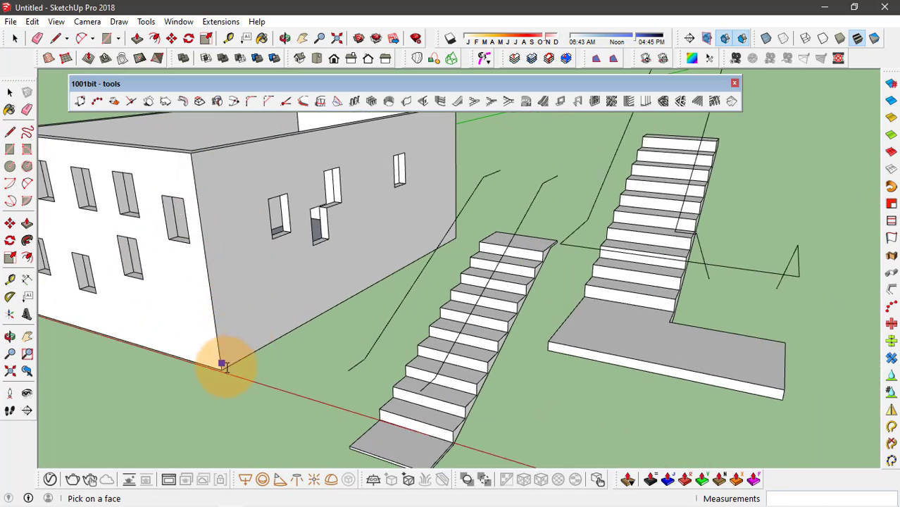
click(220, 214)
Step: Examine the spacing and angle of the horizontal louvres against the side wall
middle_drag(214, 180, 348, 187)
scroll(402, 203, up, 3)
middle_drag(402, 202, 292, 201)
scroll(312, 207, down, 3)
scroll(426, 267, down, 2)
scroll(388, 260, up, 1)
scroll(227, 217, up, 2)
scroll(252, 201, down, 5)
scroll(241, 211, up, 6)
scroll(301, 212, up, 3)
scroll(319, 222, down, 3)
scroll(326, 255, up, 3)
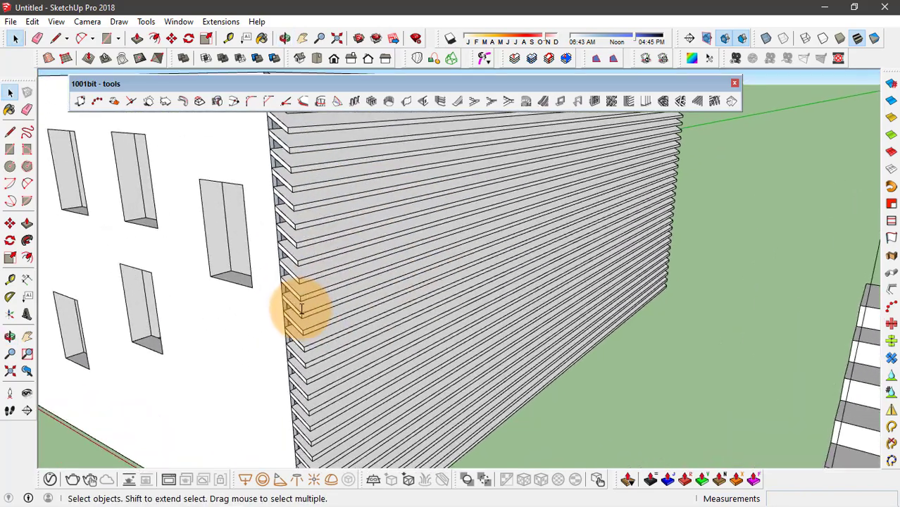
middle_drag(297, 306, 270, 289)
scroll(285, 290, up, 4)
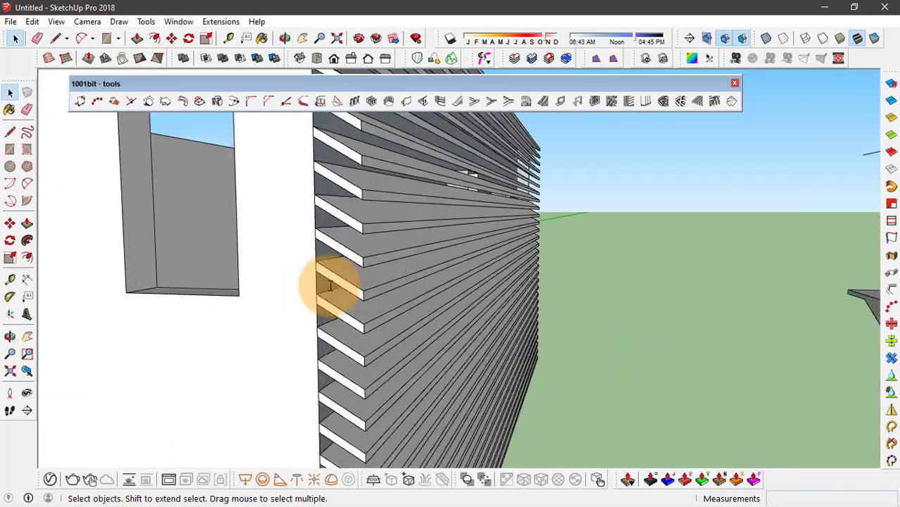
middle_drag(337, 285, 346, 233)
Step: Move the louvre group about 0.8 m along the red axis away from the side wall, and deselect it
scroll(350, 224, down, 3)
middle_drag(402, 231, 376, 231)
click(376, 231)
key(m)
scroll(295, 388, up, 2)
scroll(356, 346, up, 3)
click(356, 347)
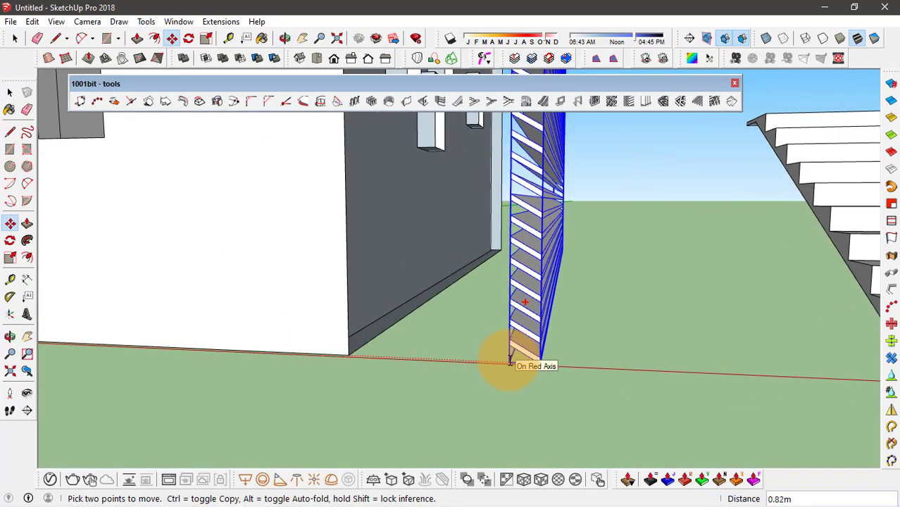
click(498, 361)
key(space)
scroll(374, 423, down, 6)
click(553, 196)
scroll(420, 310, up, 3)
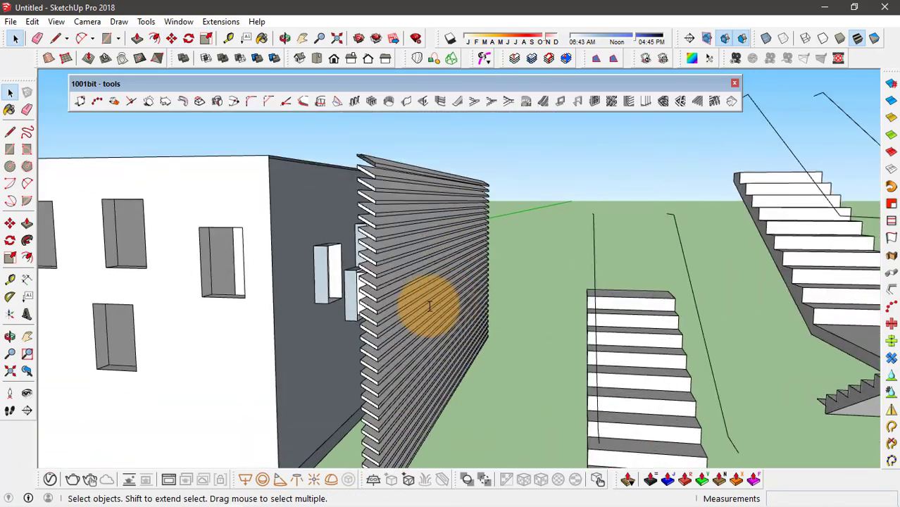
middle_drag(420, 309, 301, 289)
scroll(264, 272, down, 3)
scroll(271, 272, down, 3)
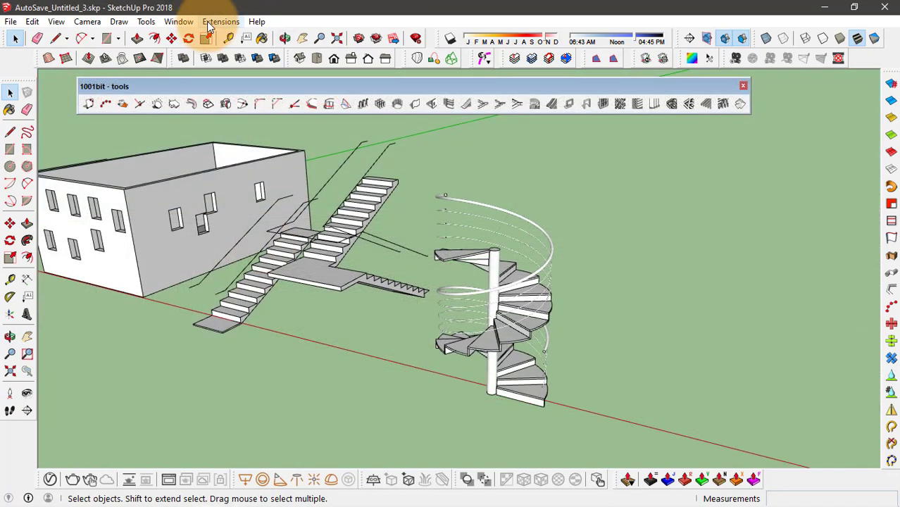
click(221, 21)
mouse_move(227, 41)
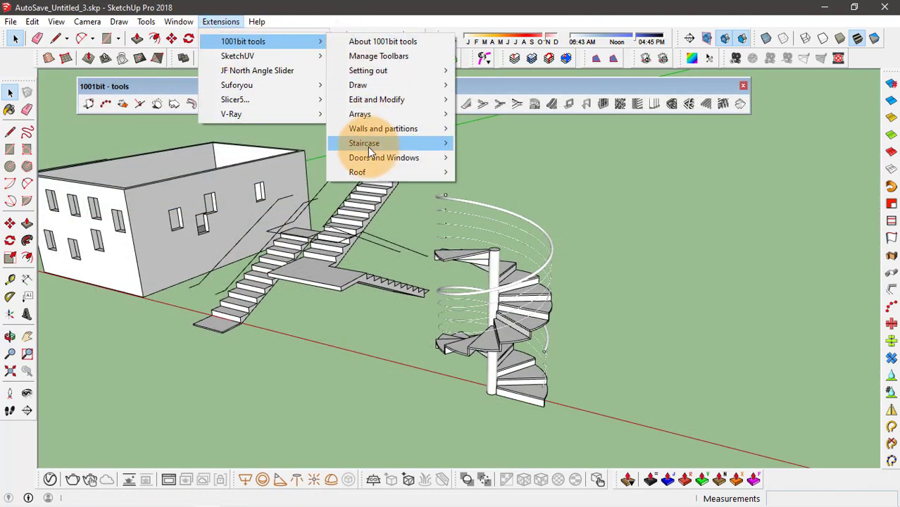
mouse_move(432, 177)
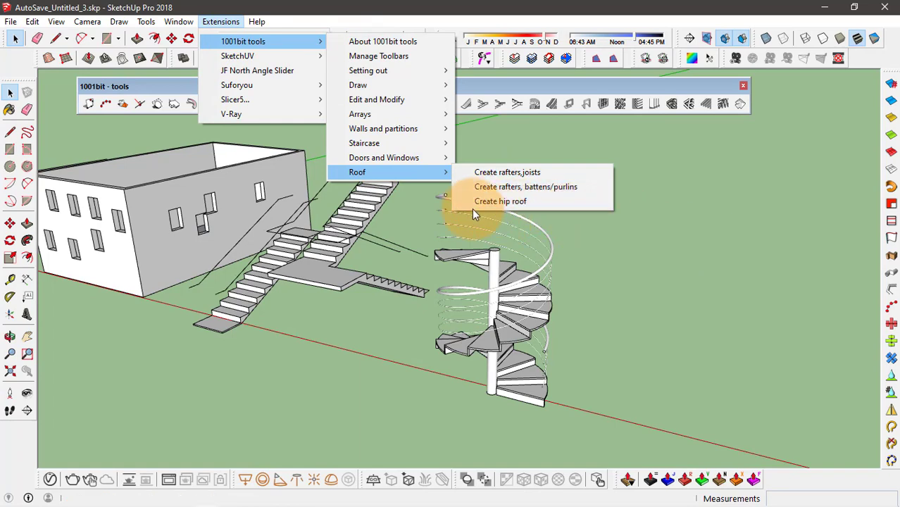
click(670, 254)
Step: Create a hip roof with 30° pitch and 1.00 m overhang from the top face of the walls inside the building's group
scroll(560, 256, down, 2)
scroll(184, 170, up, 3)
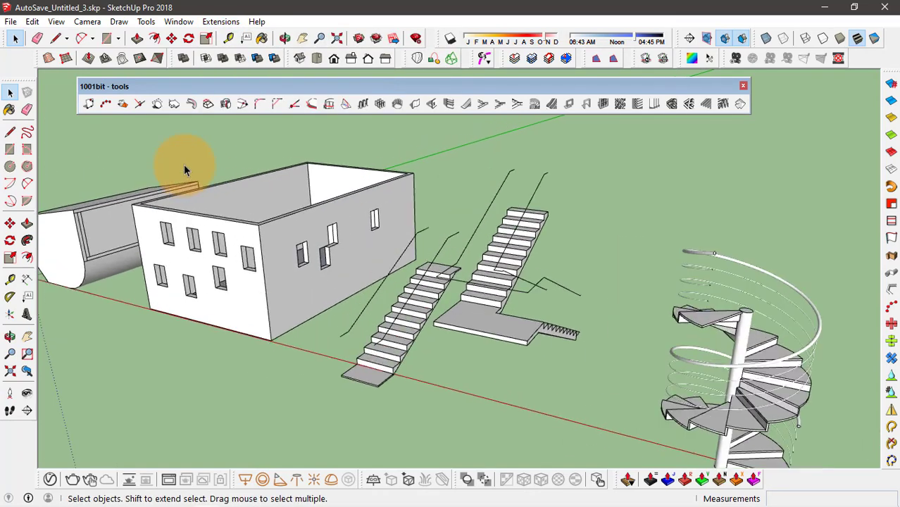
middle_drag(184, 169, 431, 236)
scroll(264, 185, up, 4)
middle_drag(189, 191, 199, 220)
scroll(134, 271, up, 4)
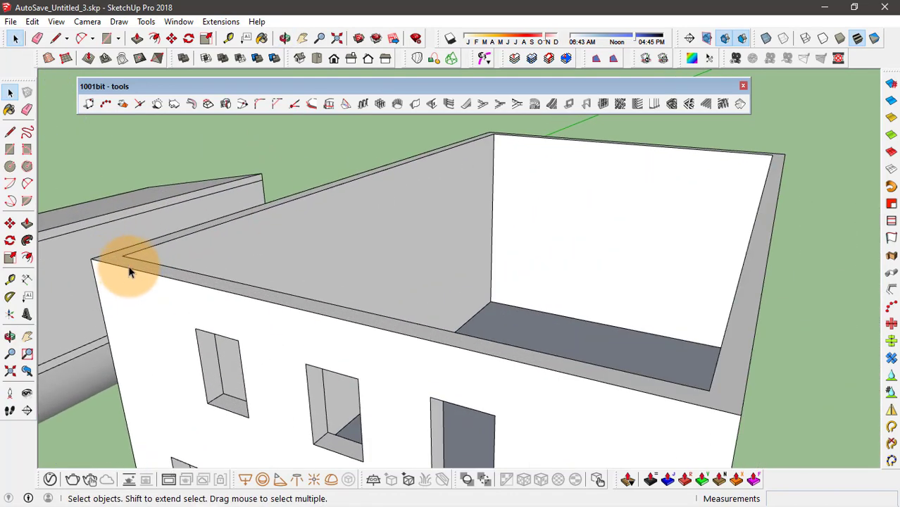
double_click(129, 268)
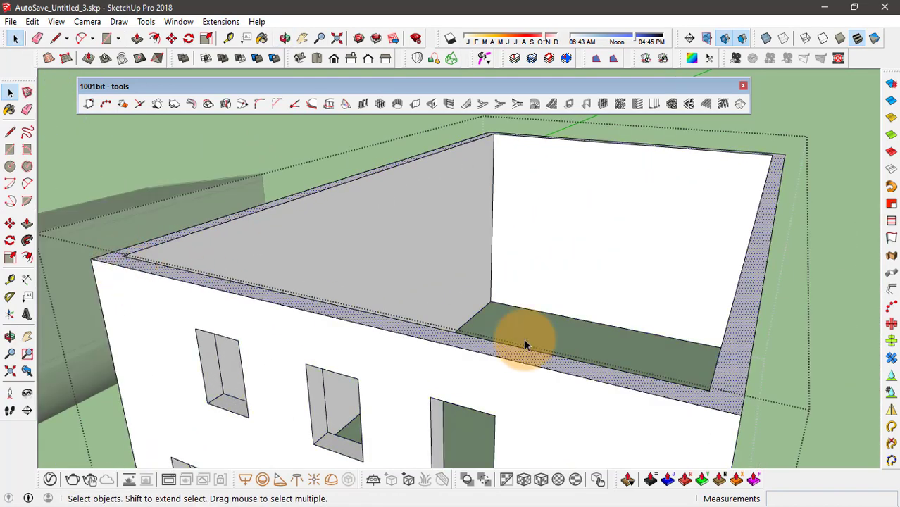
scroll(240, 214, down, 4)
scroll(176, 261, up, 2)
middle_drag(176, 261, 200, 230)
scroll(419, 323, down, 5)
scroll(322, 241, up, 4)
scroll(539, 200, down, 3)
scroll(433, 210, up, 1)
scroll(422, 295, up, 1)
middle_drag(502, 283, 476, 252)
scroll(472, 250, down, 3)
middle_drag(423, 222, 427, 217)
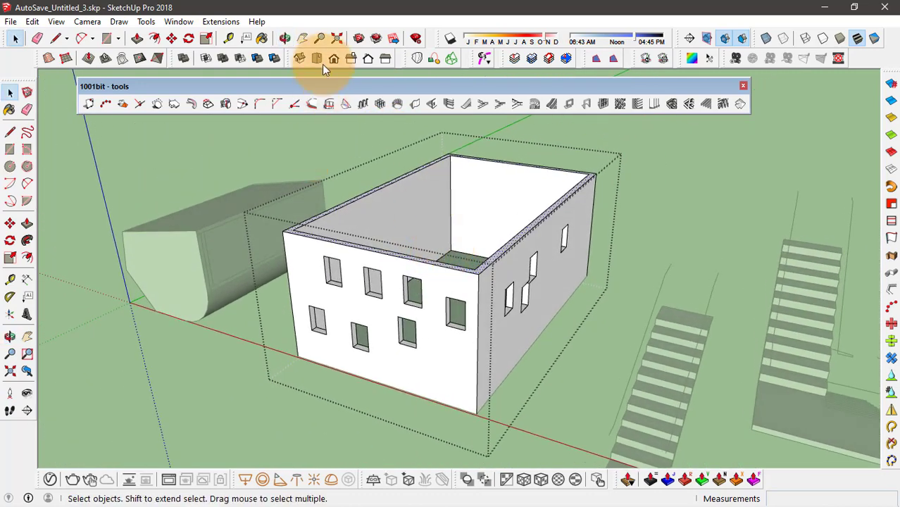
click(221, 21)
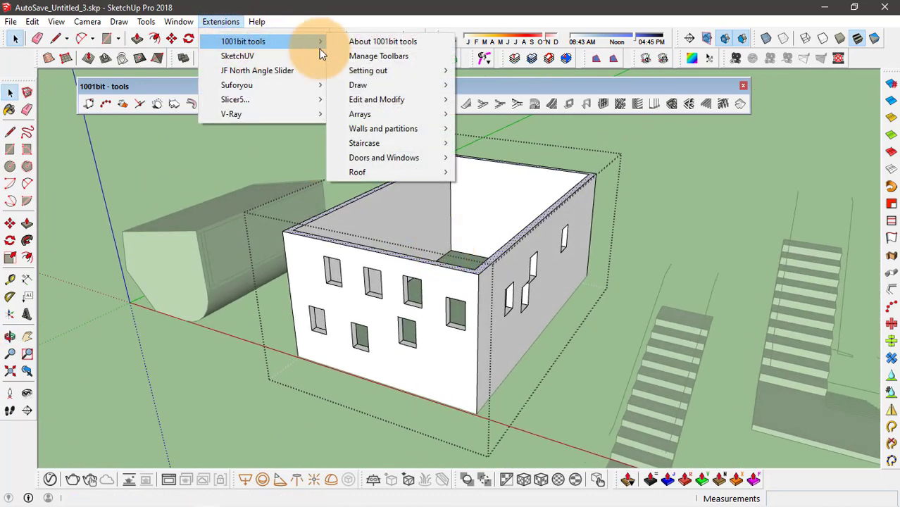
mouse_move(391, 172)
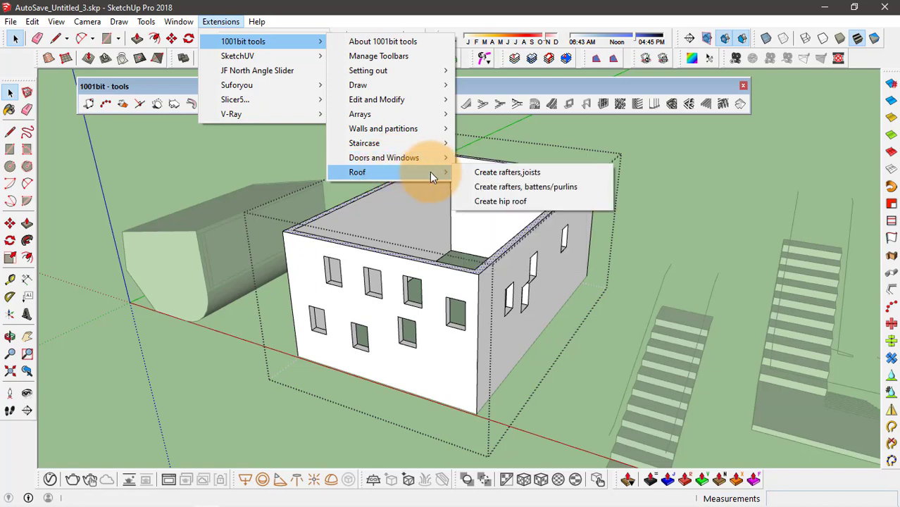
click(522, 202)
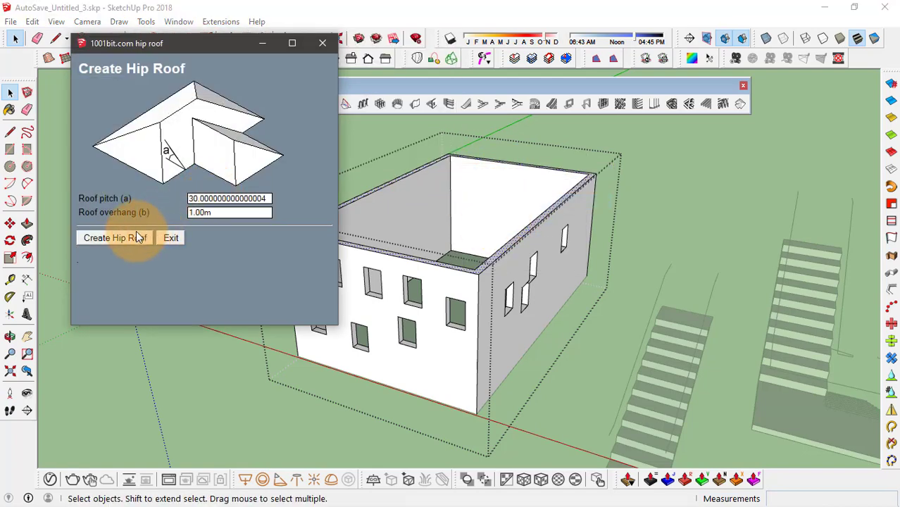
click(100, 242)
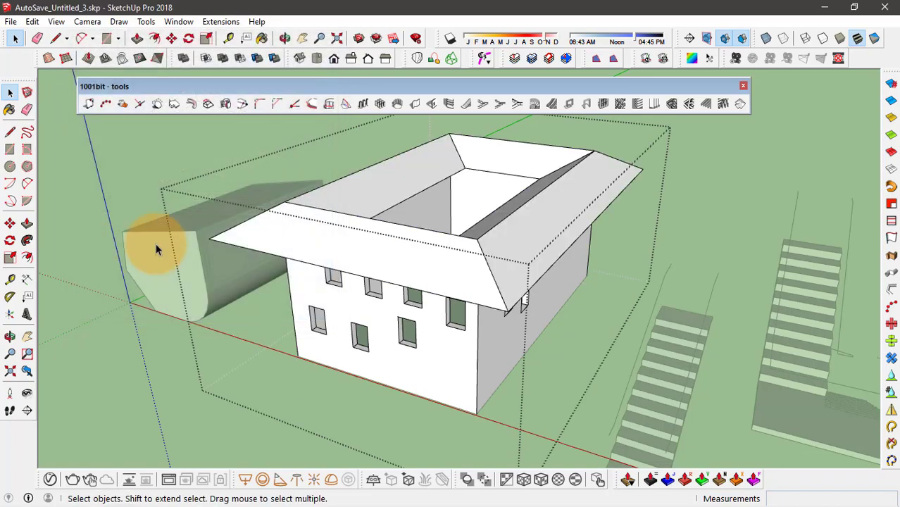
Step: Leave the building's group and examine the hip roof's overhang and slopes together with the staircases from several angles
middle_drag(478, 297, 476, 233)
scroll(476, 233, up, 2)
scroll(262, 210, down, 2)
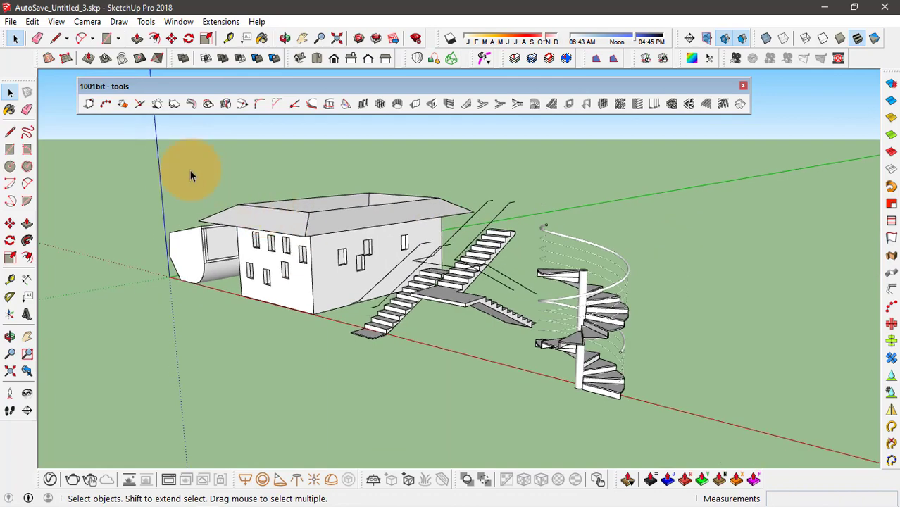
middle_drag(191, 172, 401, 211)
scroll(399, 205, down, 1)
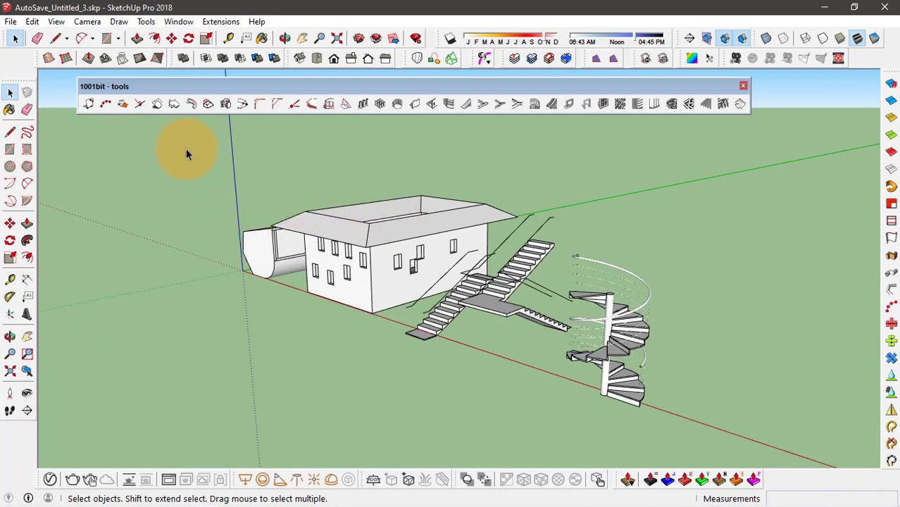
middle_drag(298, 181, 290, 205)
scroll(465, 277, up, 1)
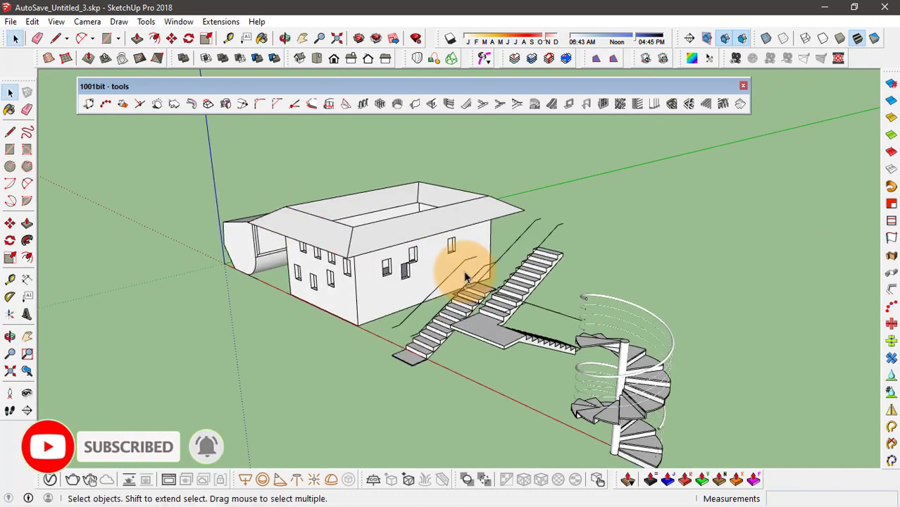